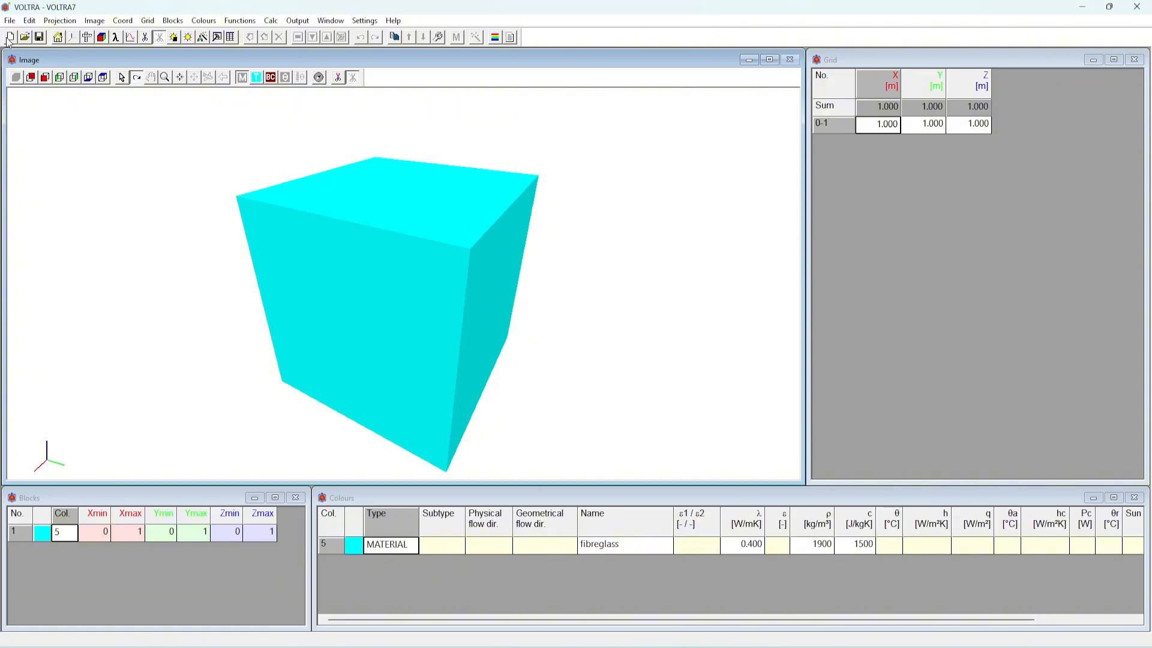
# Discard the previous data, check which data file types can be opened, and cancel opening a file
pyautogui.click(25, 39)
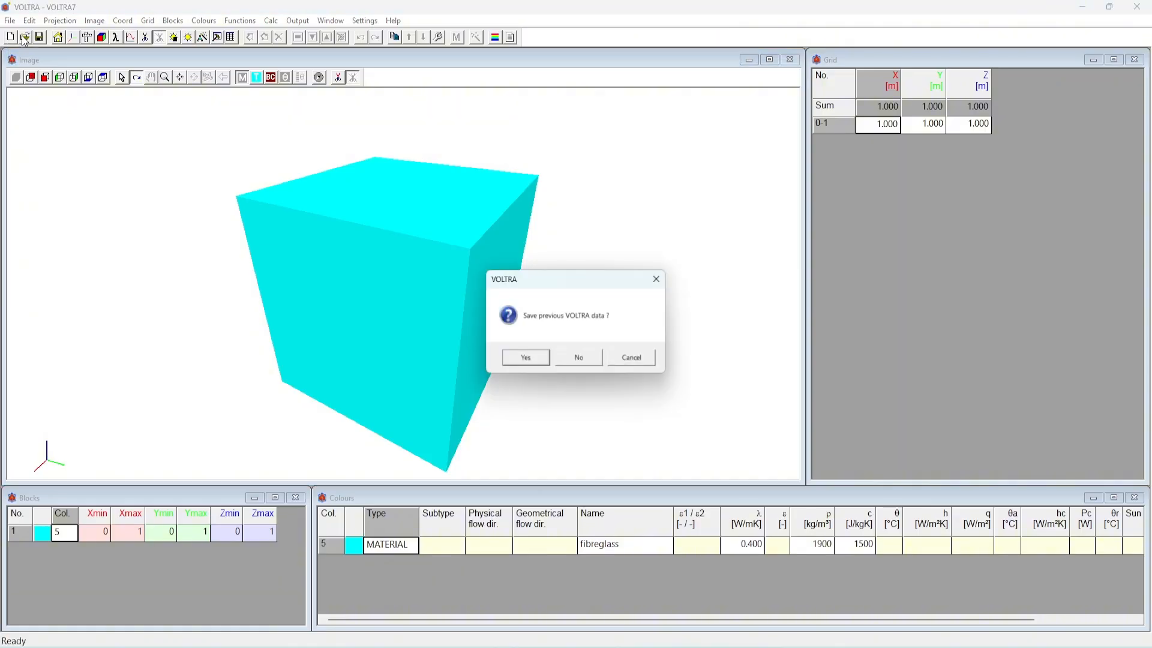
pyautogui.click(589, 360)
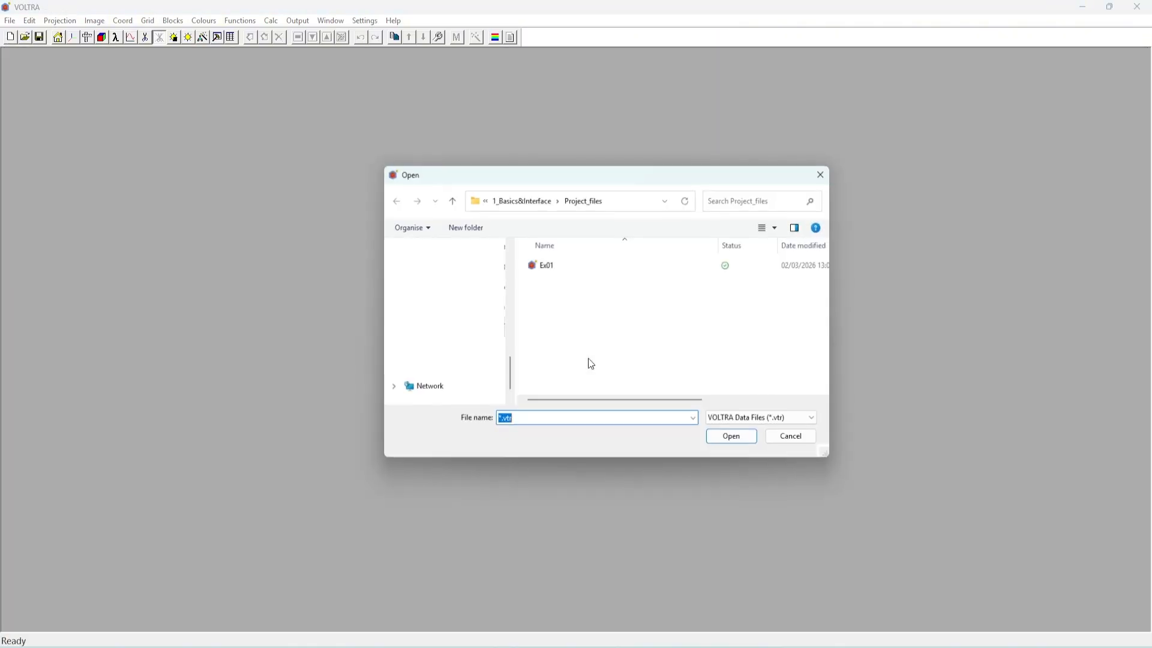
pyautogui.click(762, 422)
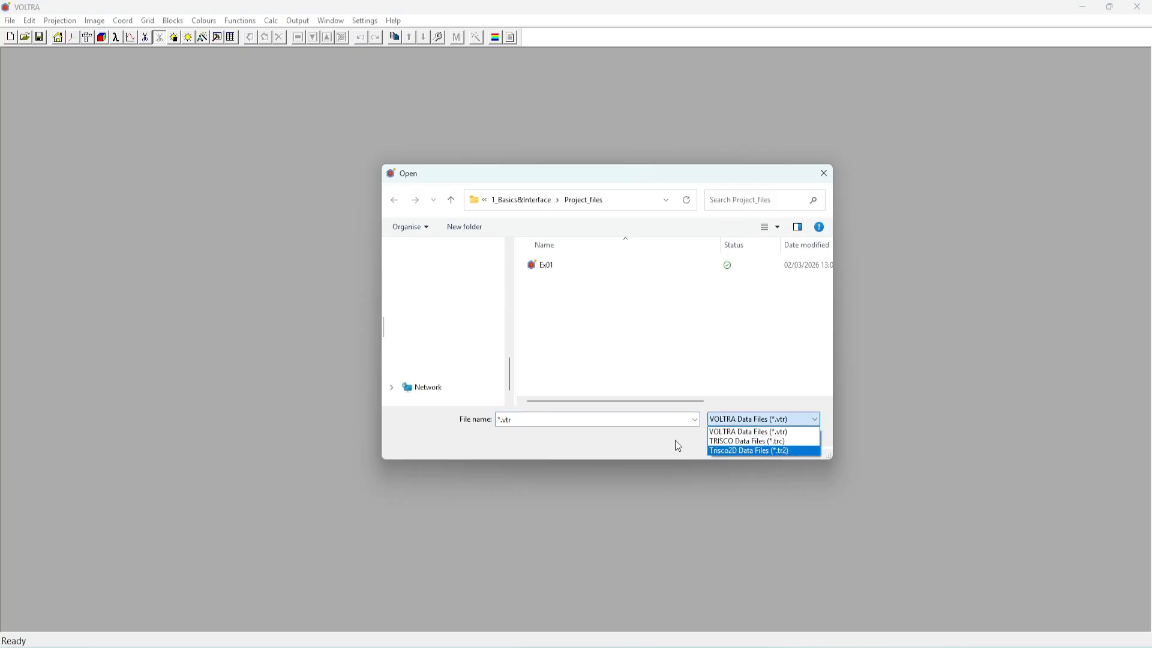
pyautogui.click(733, 363)
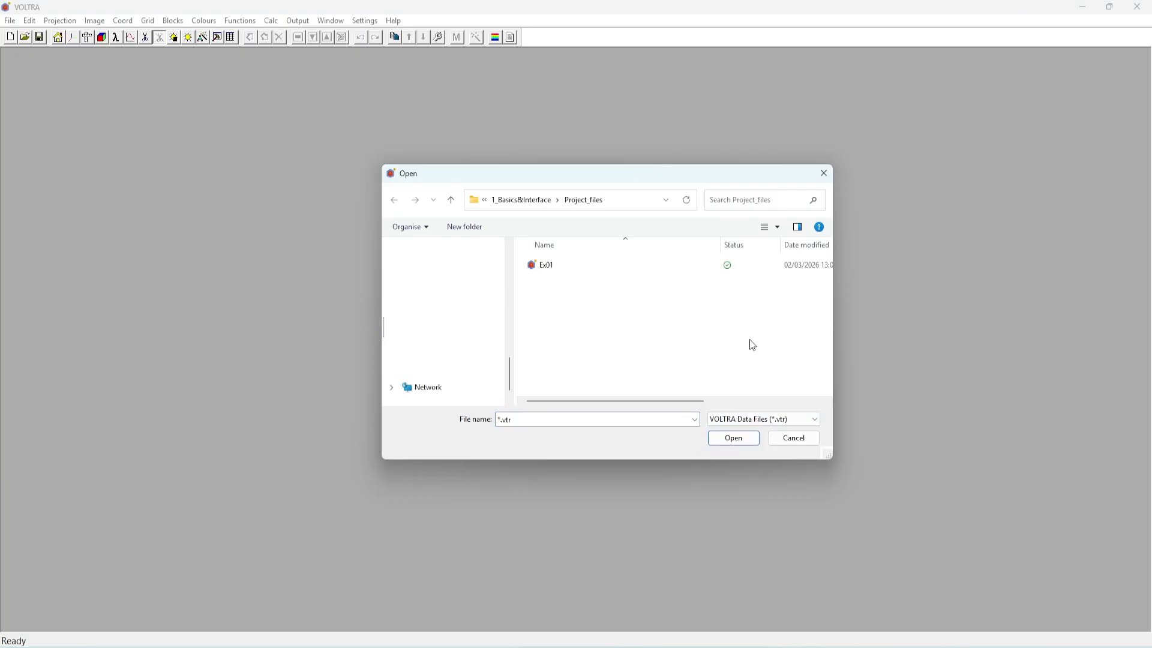
pyautogui.click(791, 444)
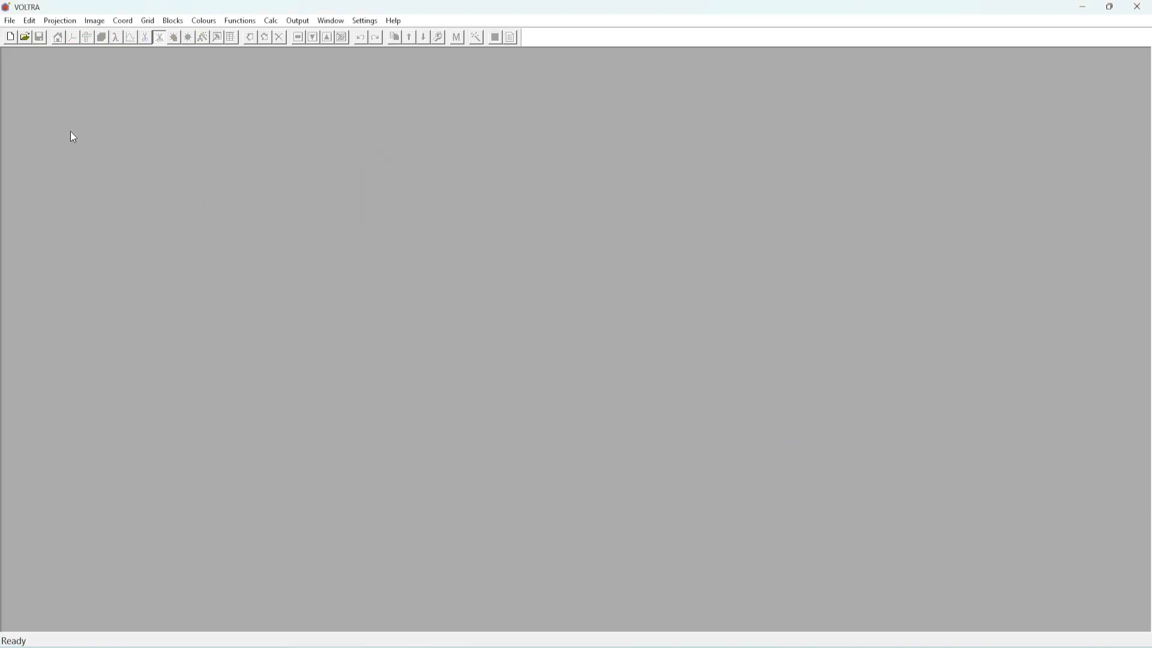
# Start a data import and check which file types can be imported
pyautogui.click(9, 21)
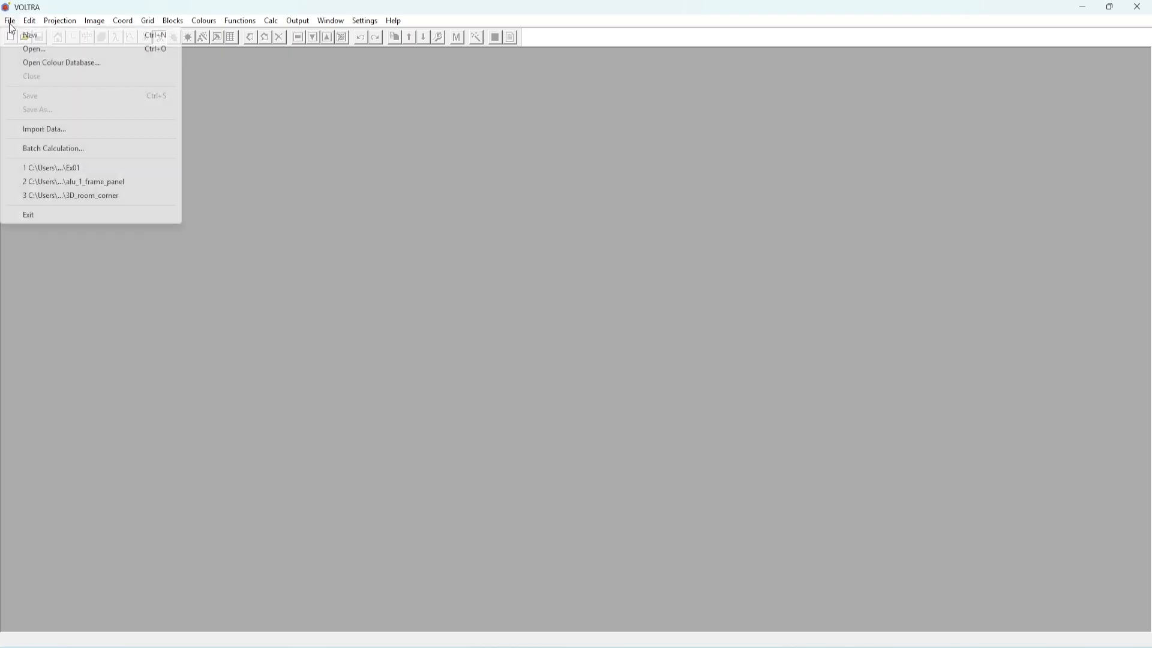
pyautogui.click(45, 127)
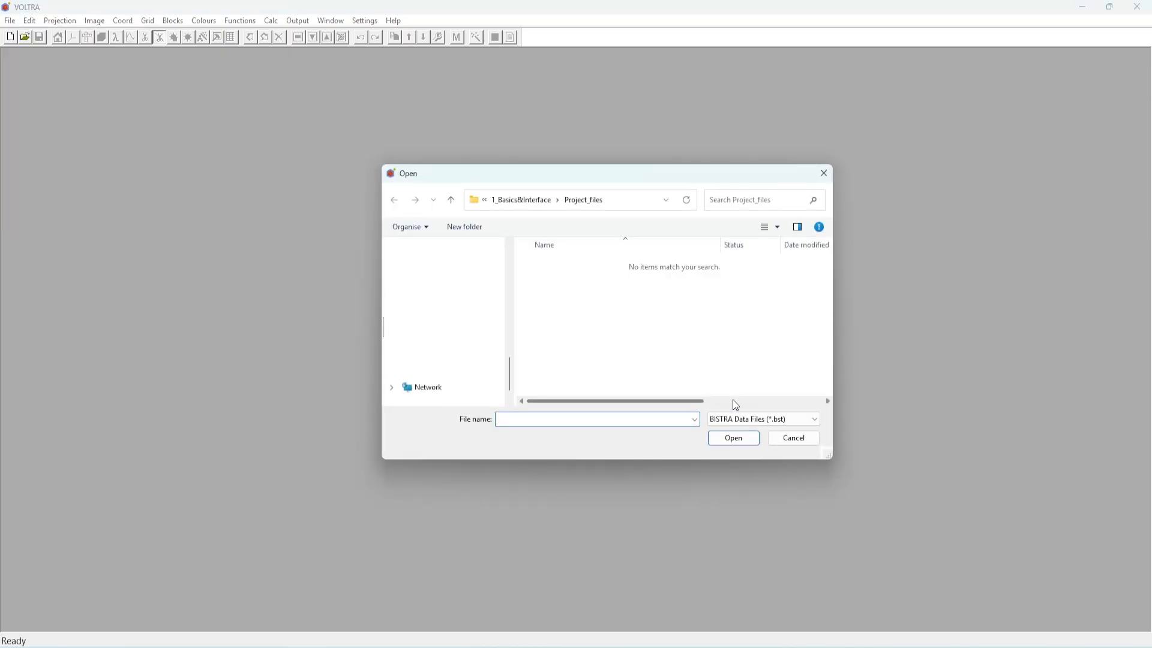
pyautogui.click(779, 419)
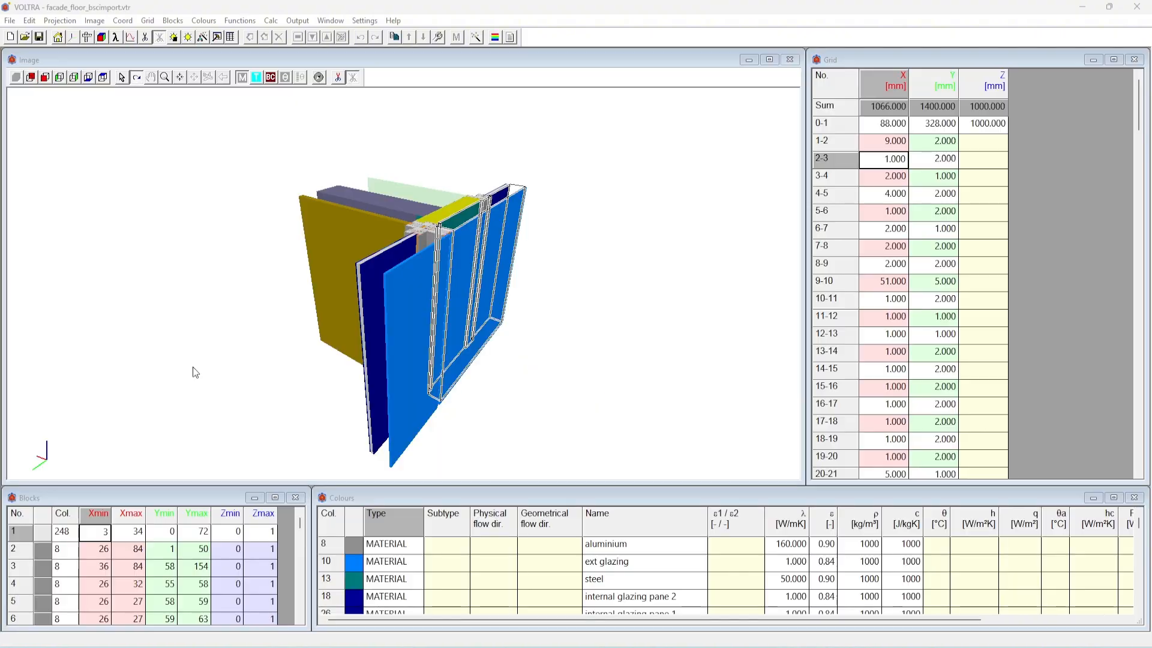
# Examine the imported facade floor model together with its grid, block and colour data
pyautogui.moveTo(192, 366); pyautogui.dragTo(275, 376)
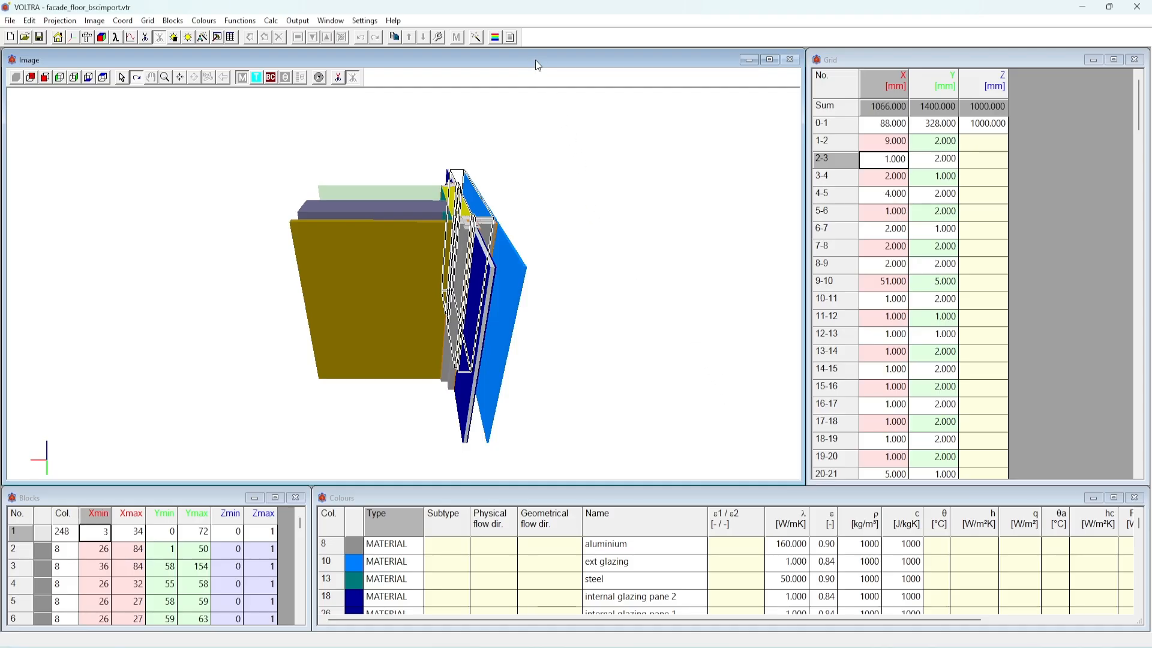
pyautogui.click(845, 58)
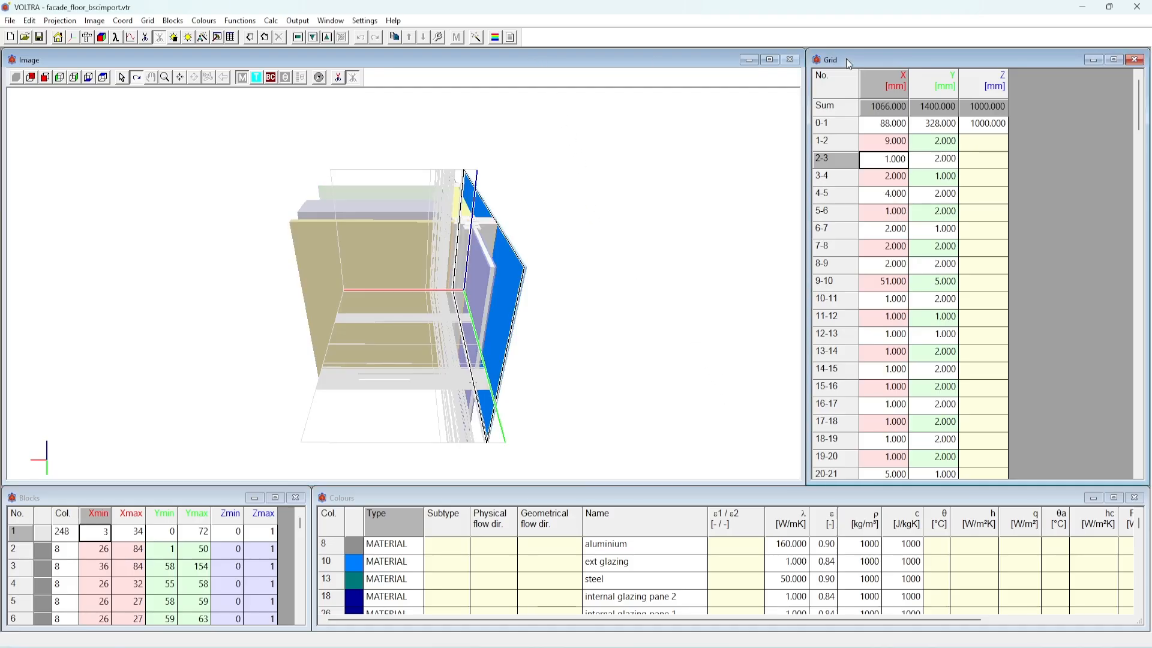
pyautogui.click(204, 493)
pyautogui.click(355, 498)
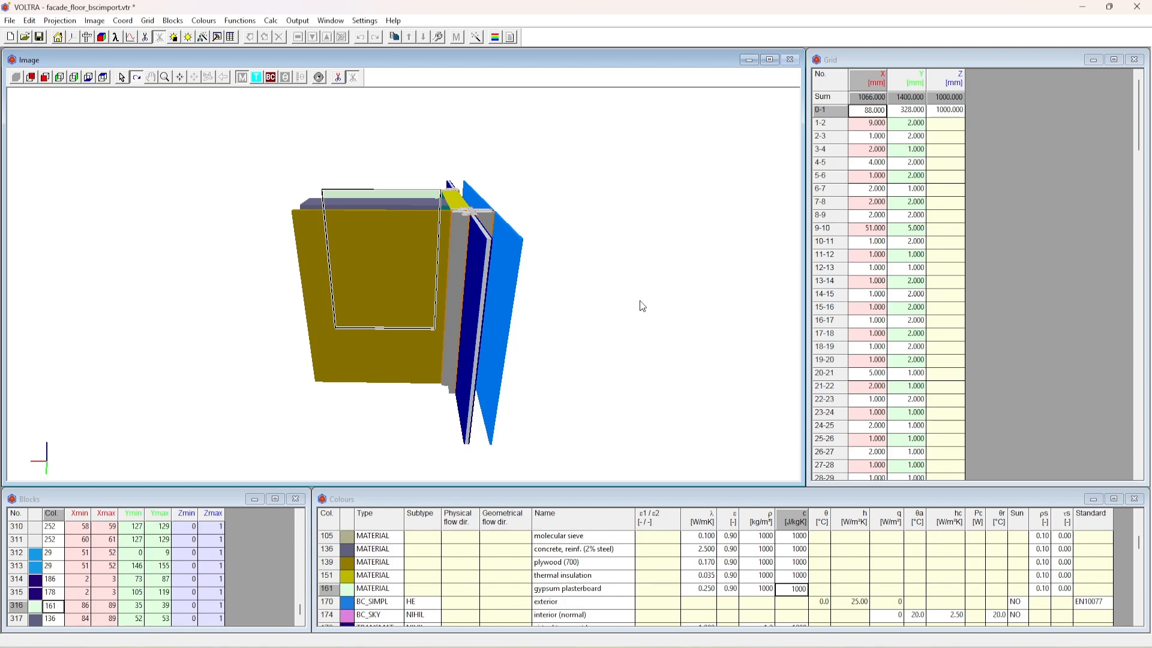
pyautogui.click(760, 534)
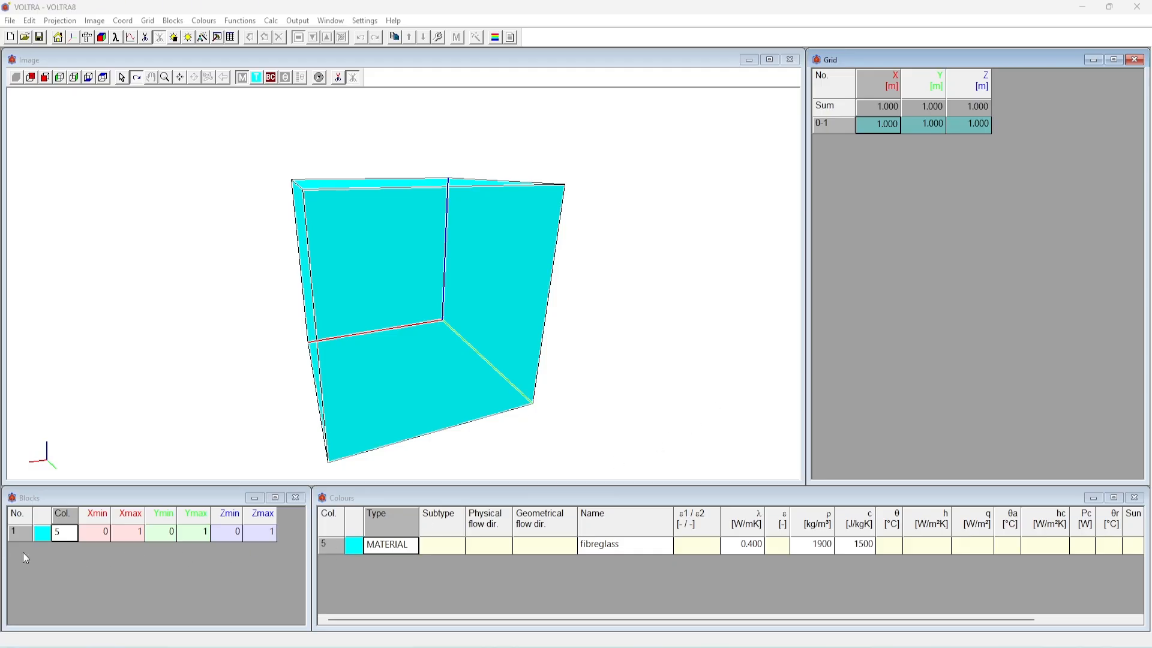
# Inspect the single fibreglass cube in the 3D image from different distances and angles
pyautogui.click(159, 581)
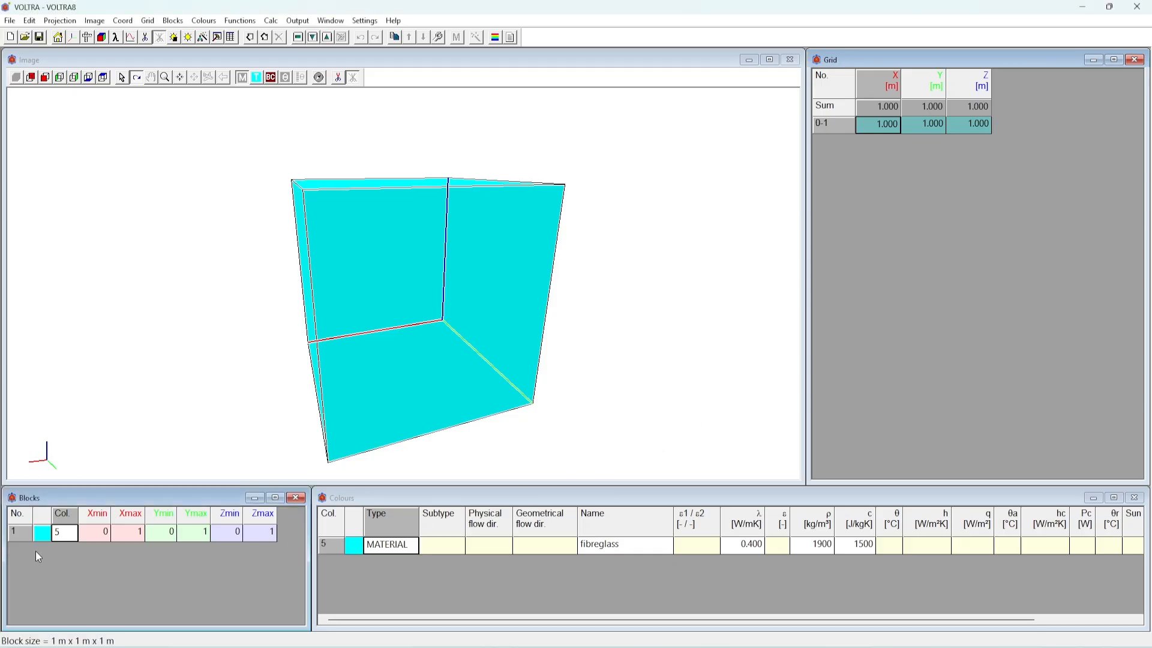
pyautogui.click(624, 241)
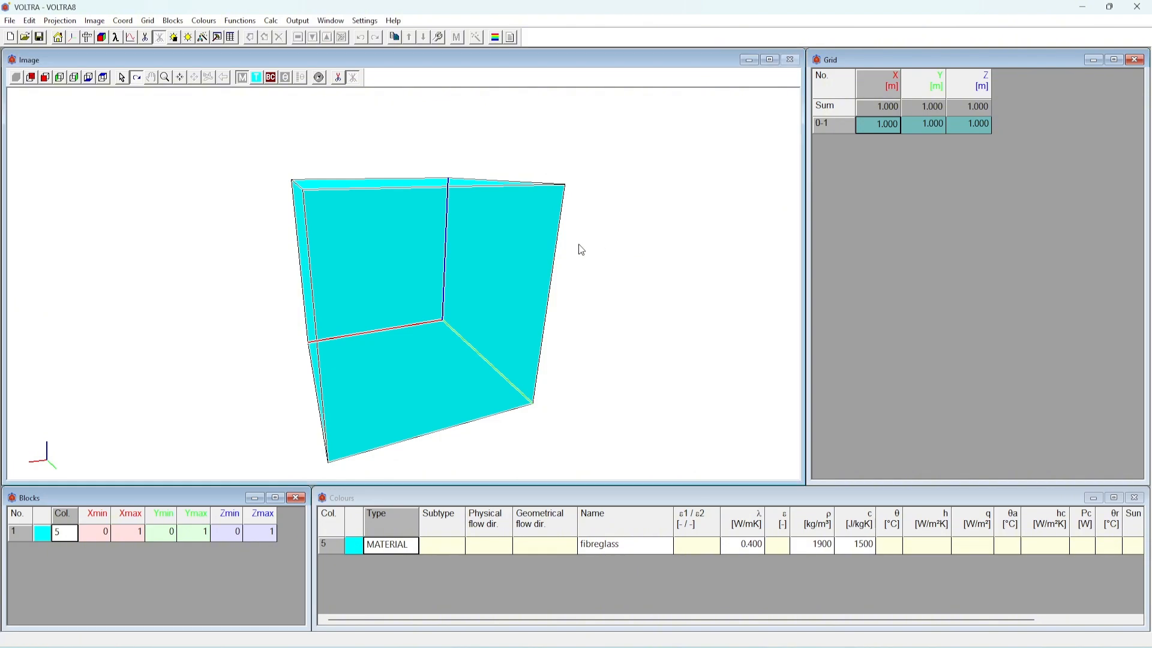
pyautogui.scroll(4, 420, 264)
pyautogui.scroll(-5, 423, 269)
pyautogui.moveTo(606, 322); pyautogui.dragTo(560, 324)
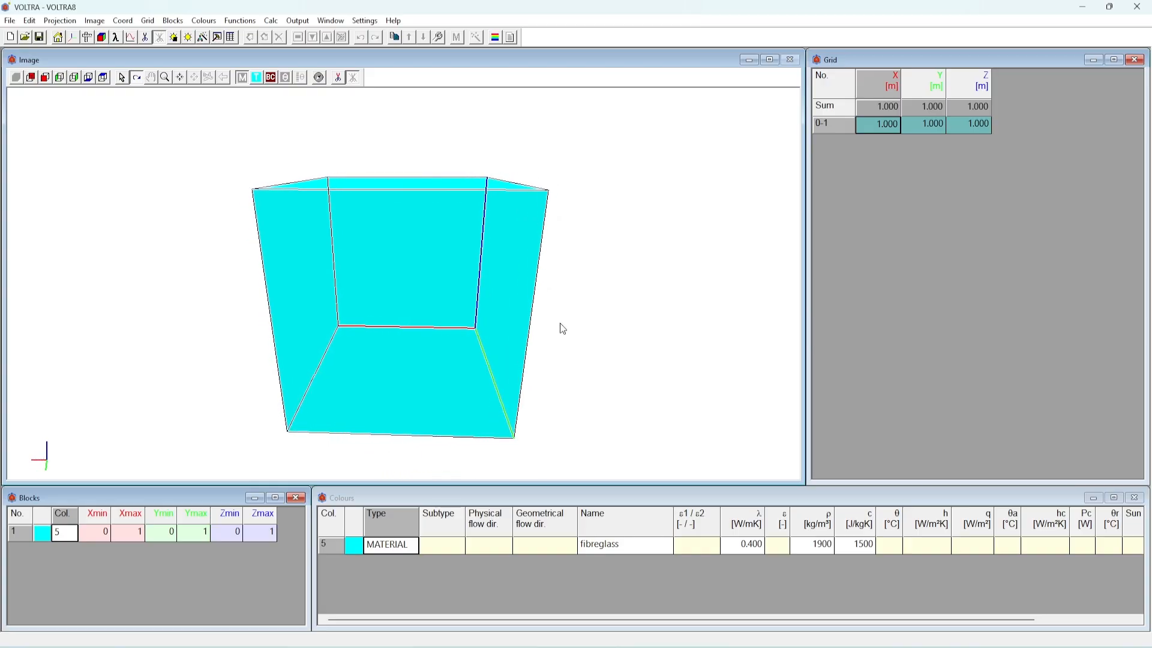
pyautogui.doubleClick(516, 313)
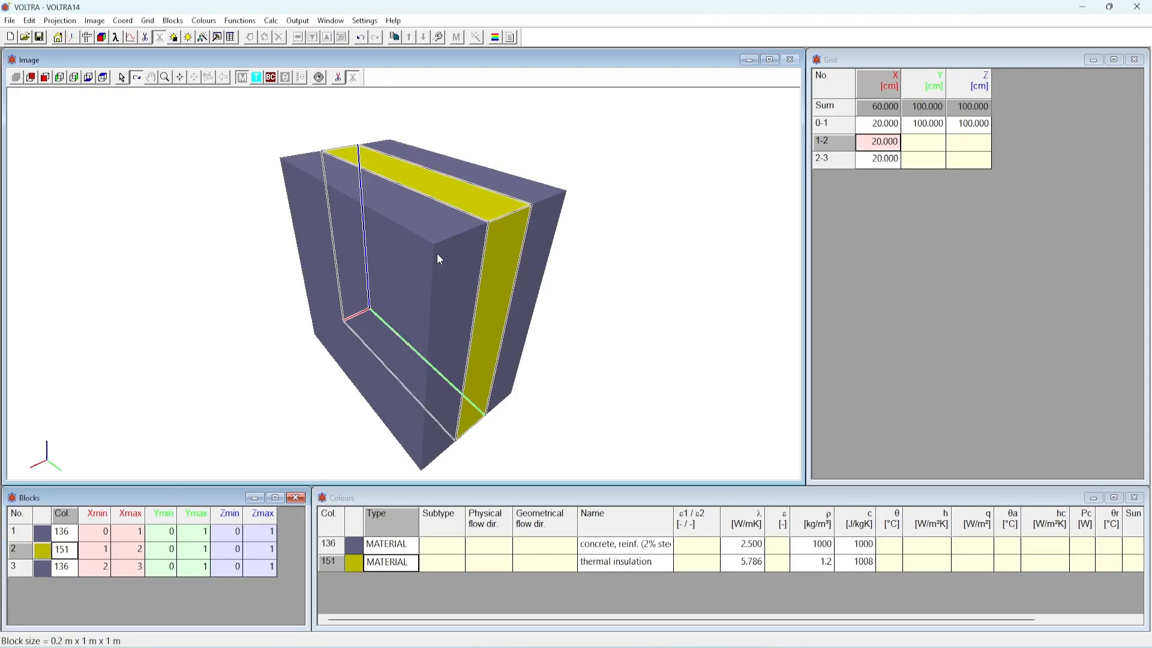
# Highlight blocks 1, 2 and 3 of the layered wall one by one to see their extents in the image
pyautogui.click(64, 532)
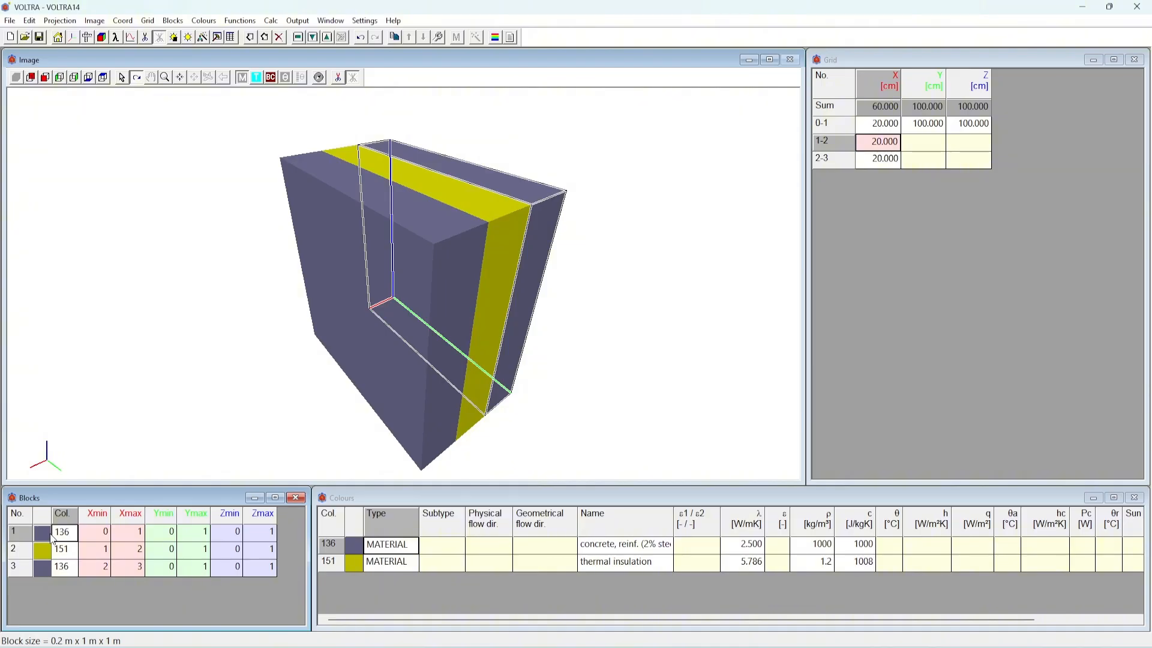
pyautogui.click(67, 550)
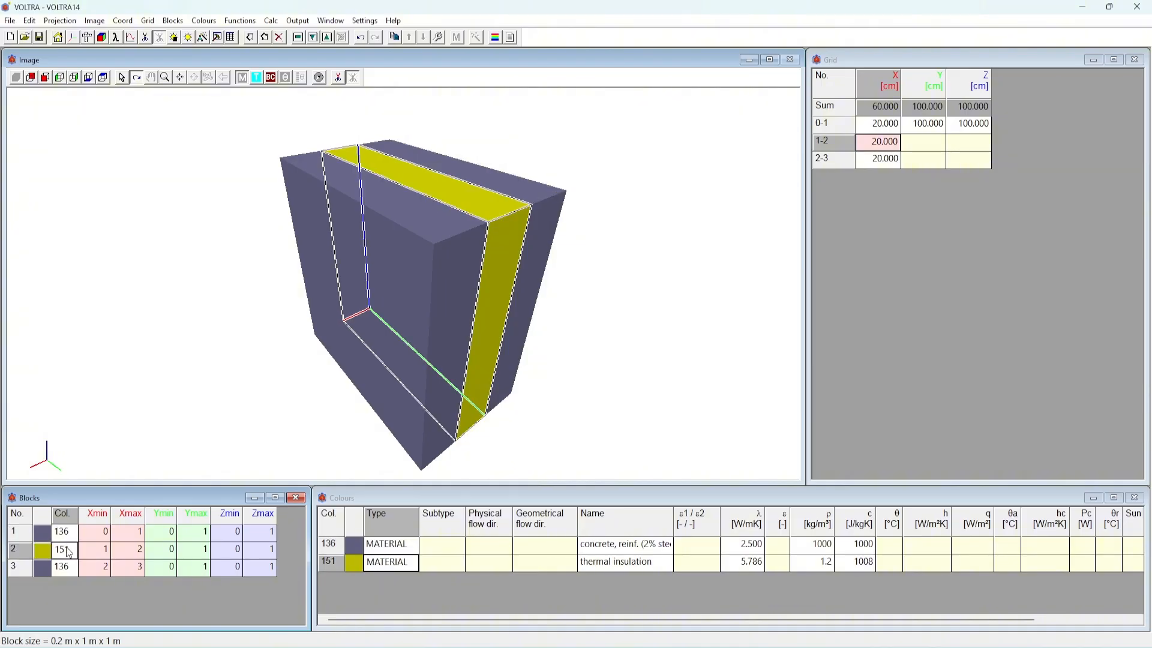
pyautogui.click(66, 568)
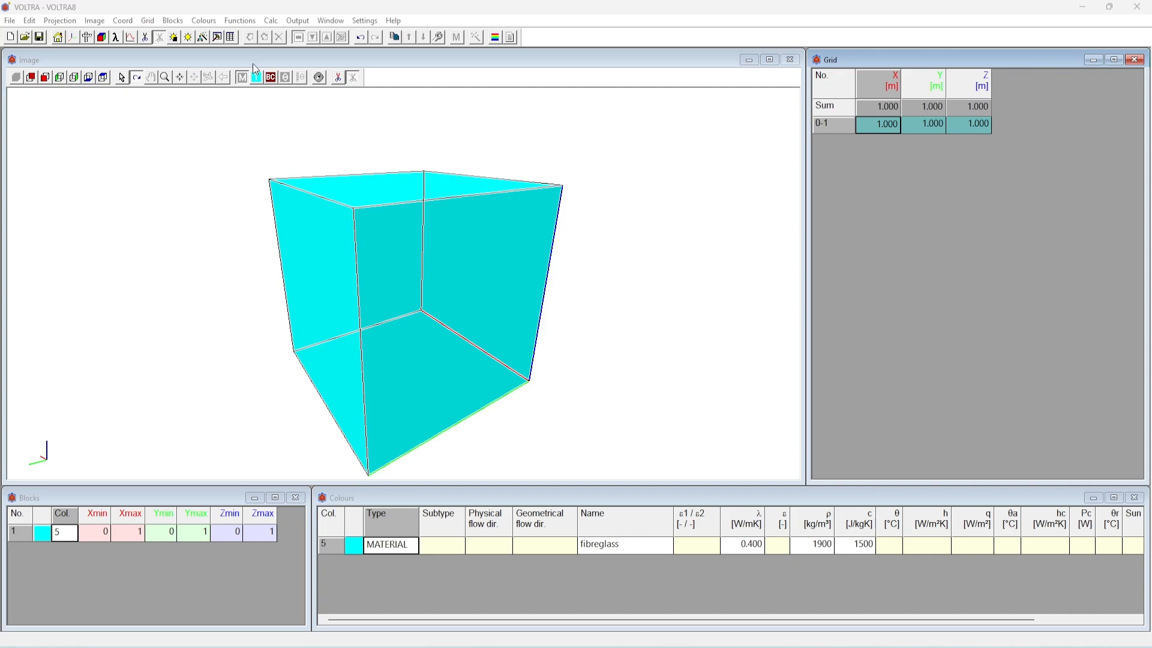
# Set the grid unit to 0.01 m and transform the existing grid widths to it
pyautogui.click(150, 22)
pyautogui.click(178, 34)
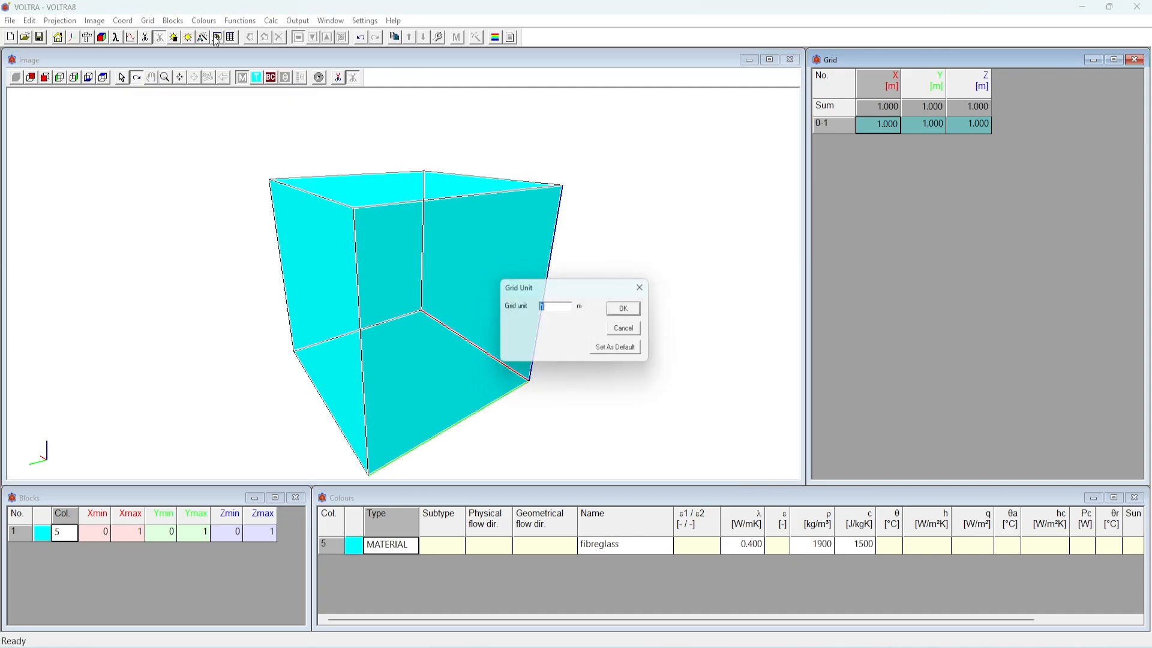
pyautogui.write('.01')
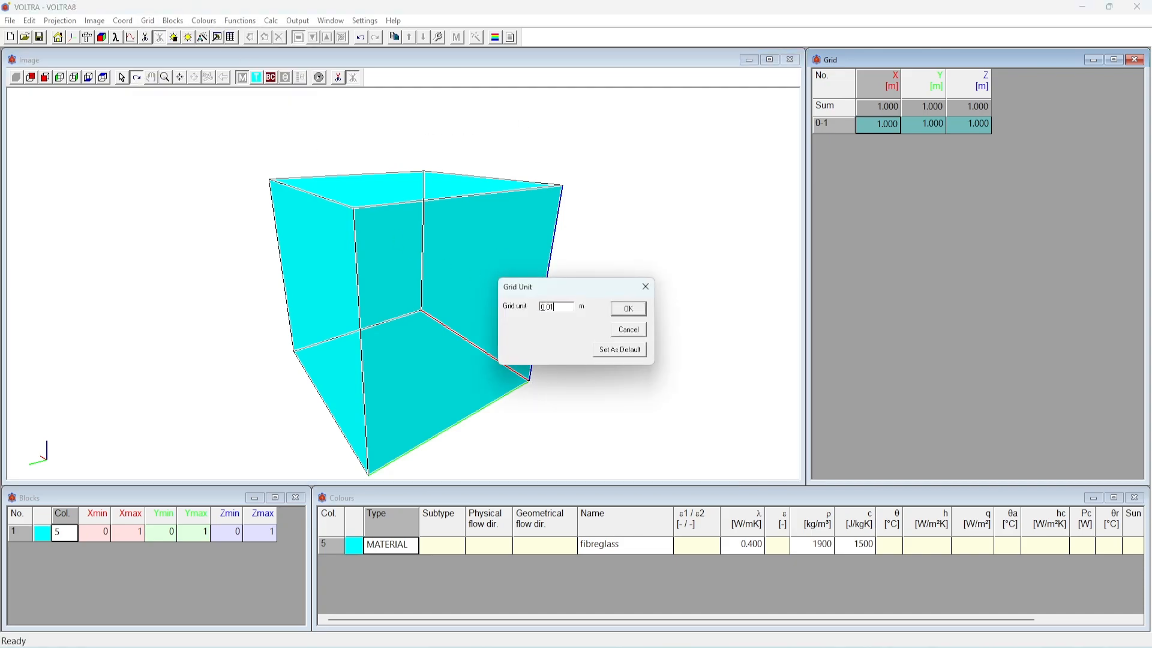
pyautogui.press('Return')
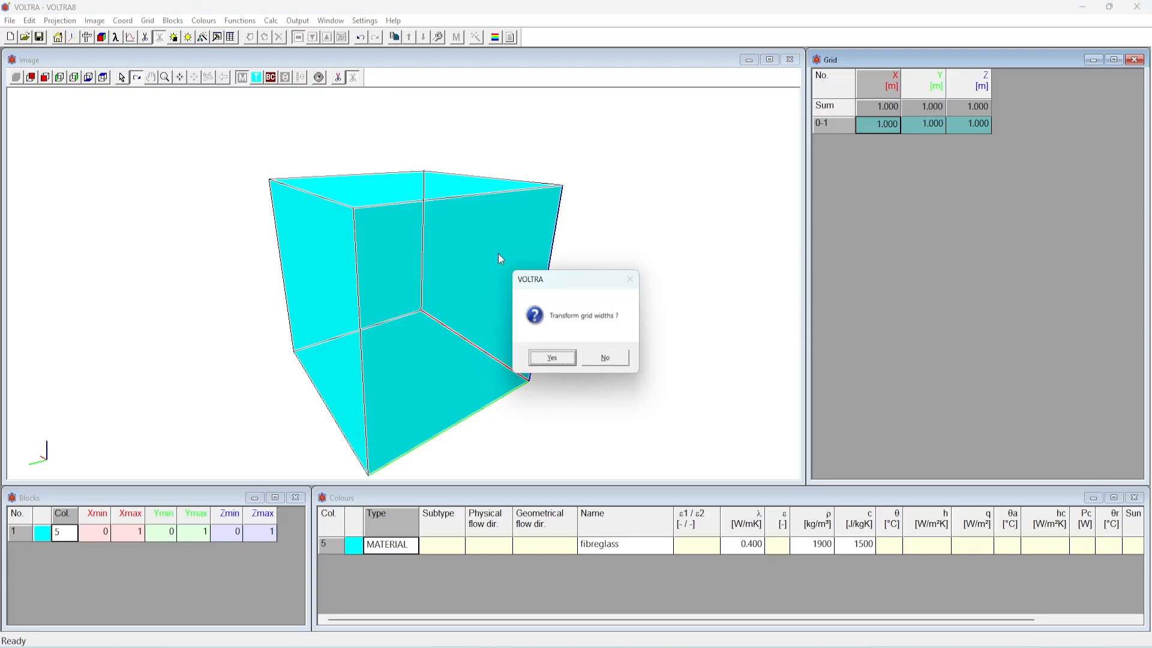
pyautogui.press('Return')
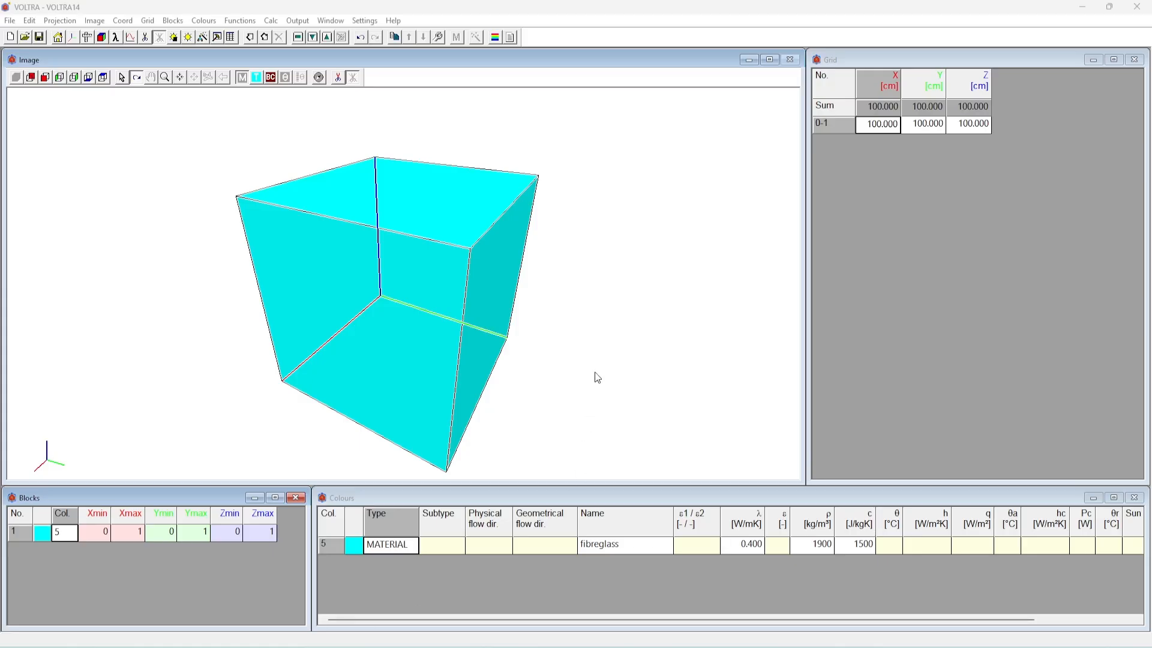
# Add two grid rows after row 0-1
pyautogui.click(883, 127)
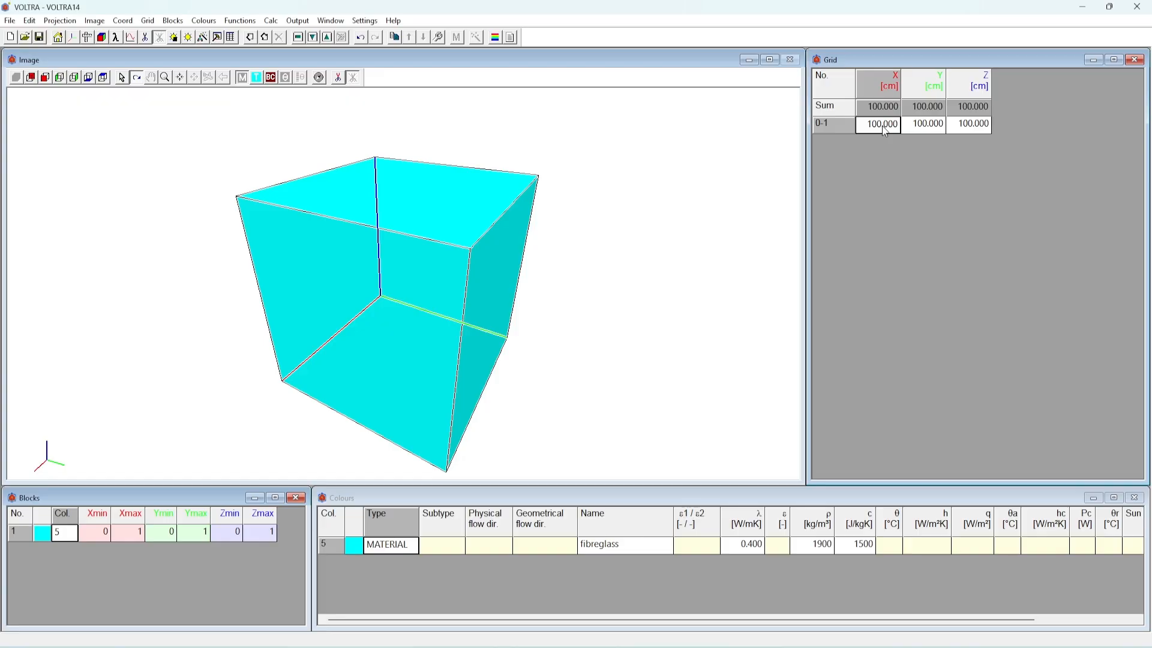
pyautogui.click(265, 38)
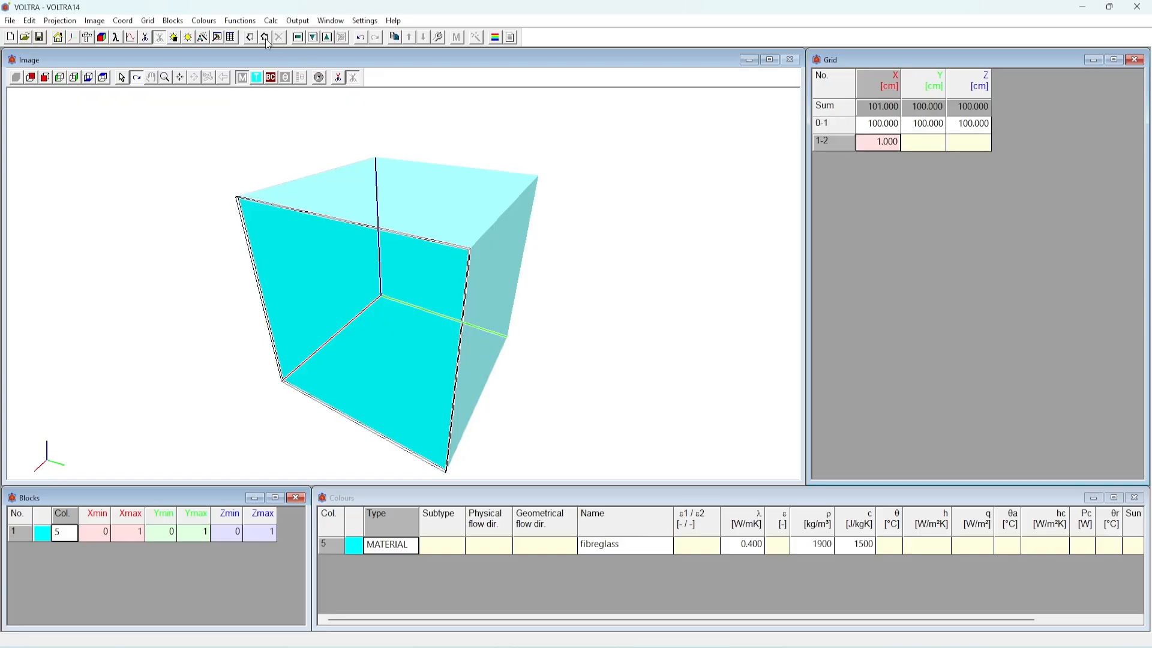
pyautogui.click(265, 38)
# Set the X widths of grid rows 0-1, 1-2 and 2-3 to 20 cm each
pyautogui.click(885, 127)
pyautogui.write('20')
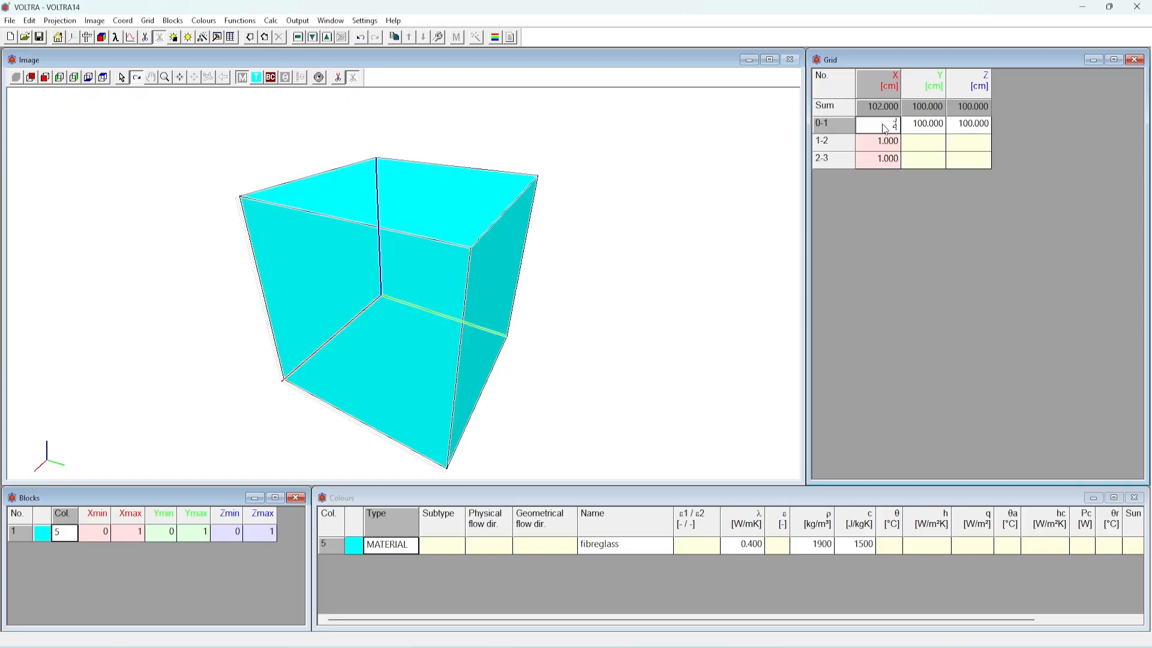
pyautogui.click(886, 141)
pyautogui.write('20')
pyautogui.click(891, 160)
pyautogui.write('20')
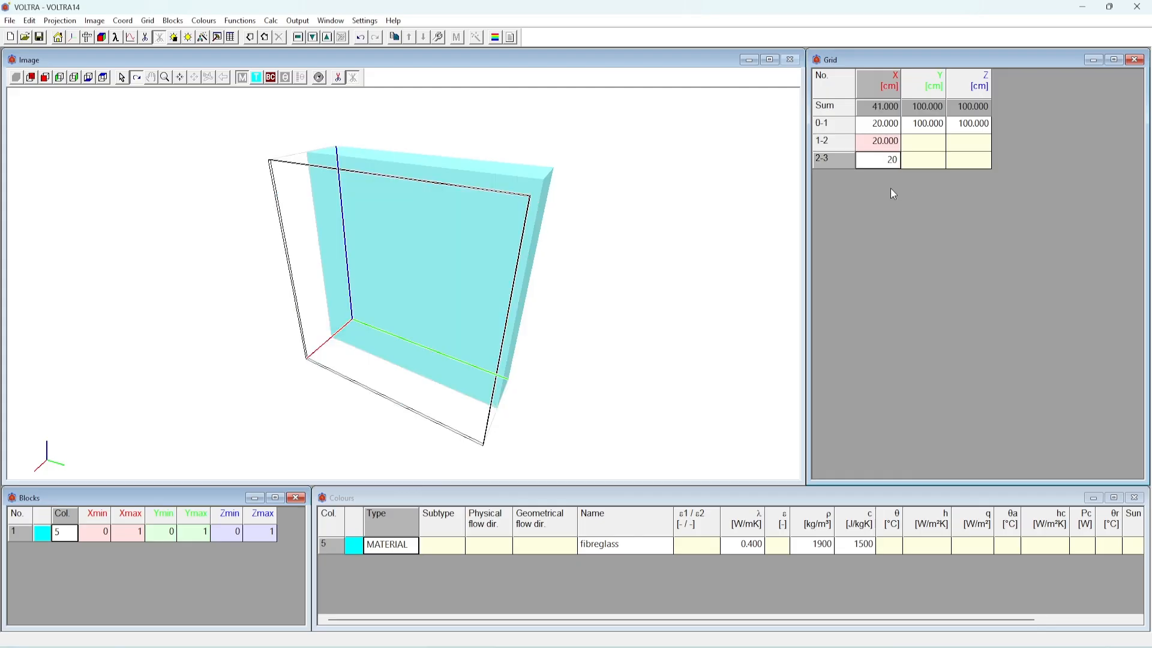
pyautogui.click(930, 164)
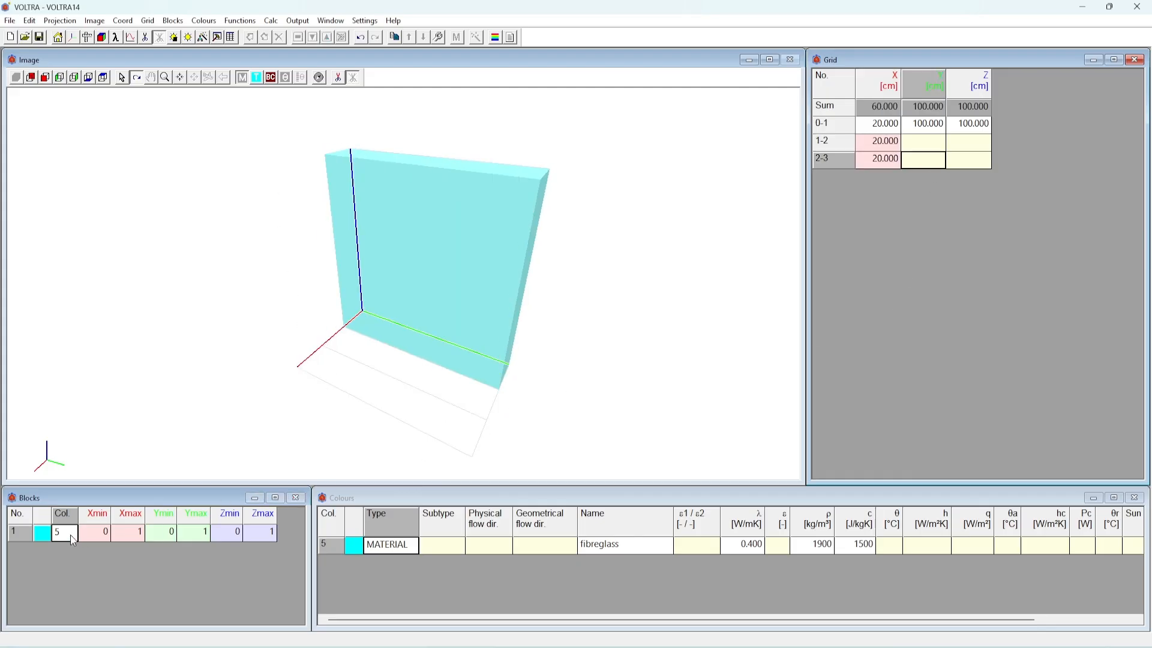
# Add two more blocks after block 1 and set block 2's X range from 1 to 2
pyautogui.click(49, 535)
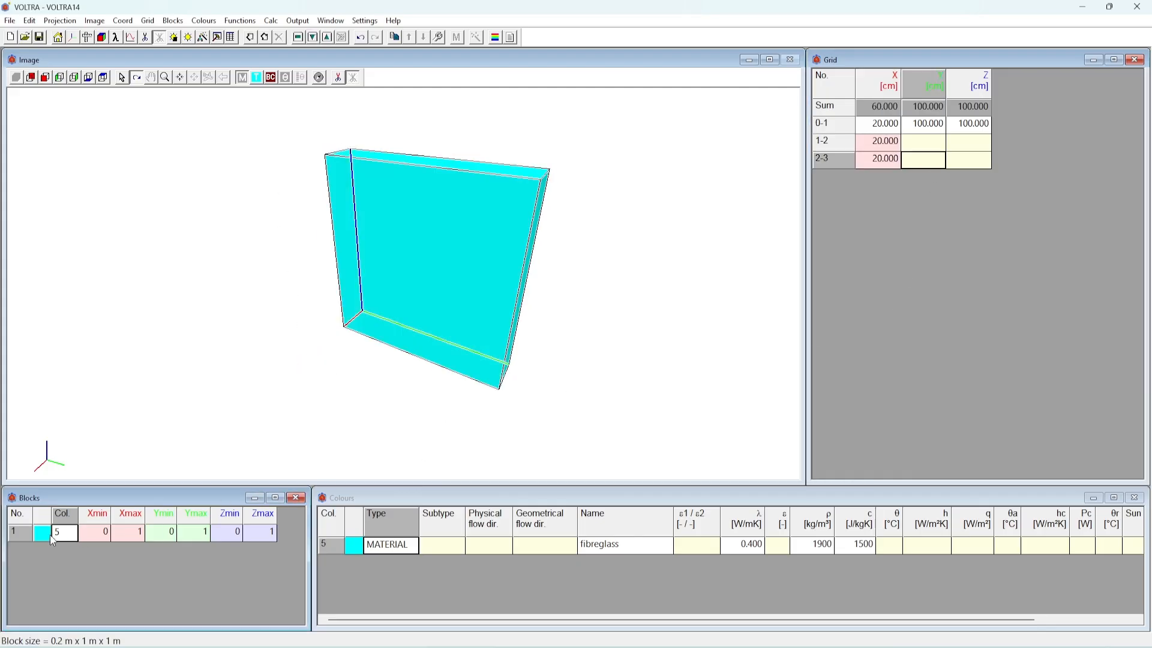
pyautogui.click(264, 37)
pyautogui.click(265, 38)
pyautogui.click(102, 550)
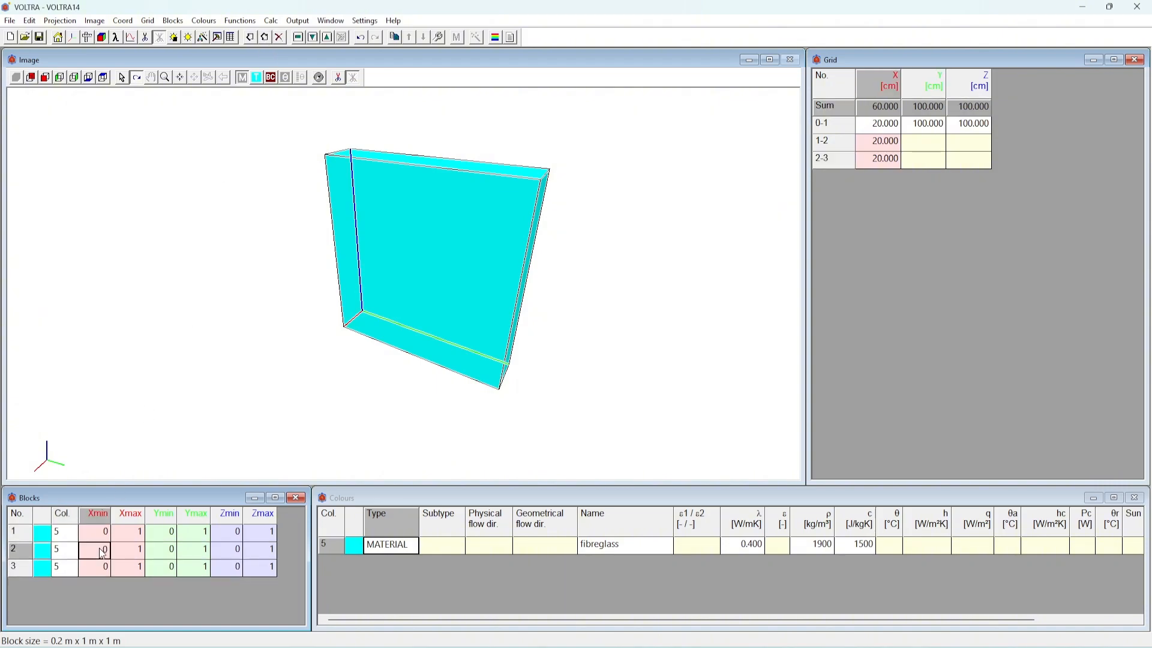
pyautogui.write('1')
pyautogui.press('Tab')
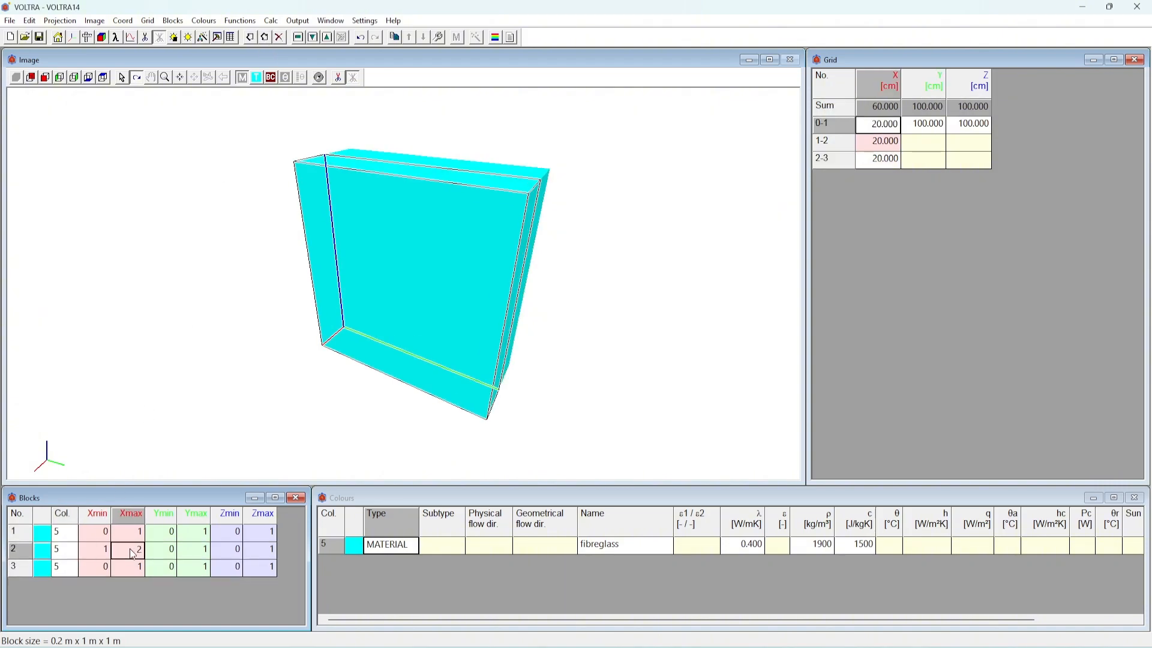
pyautogui.write('2')
# Set block 3's X range from 2 to 3
pyautogui.click(90, 570)
pyautogui.write('2')
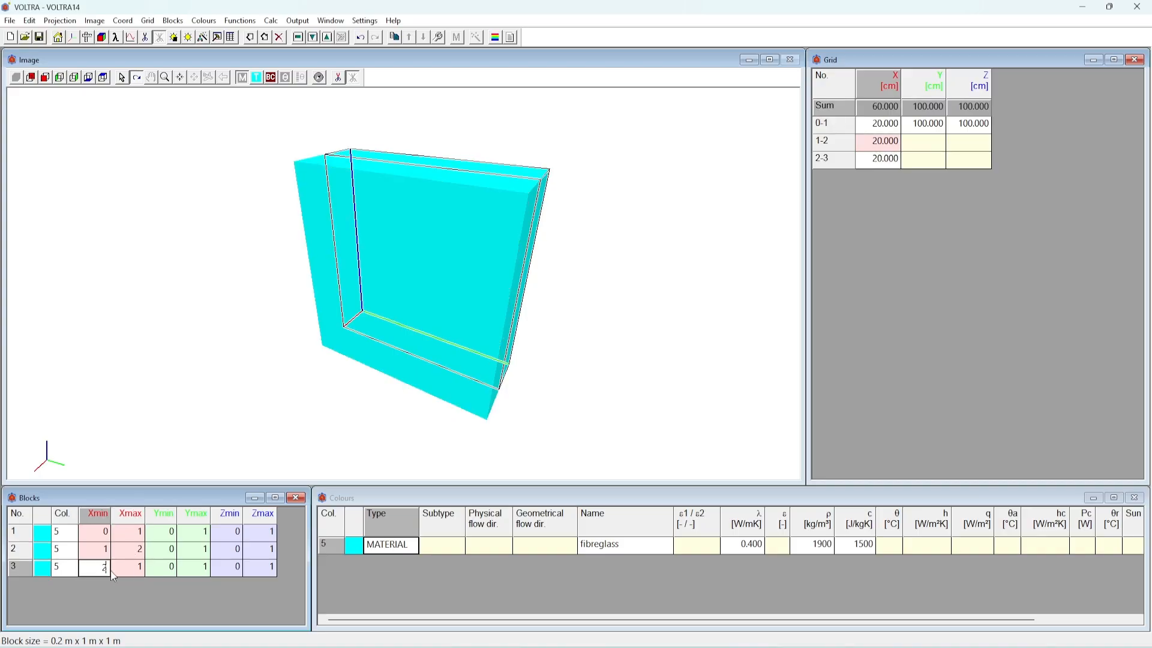
pyautogui.press('Tab')
pyautogui.write('3')
# Assign colour 136, reinforced concrete, to the two outer blocks 1 and 3
pyautogui.click(67, 536)
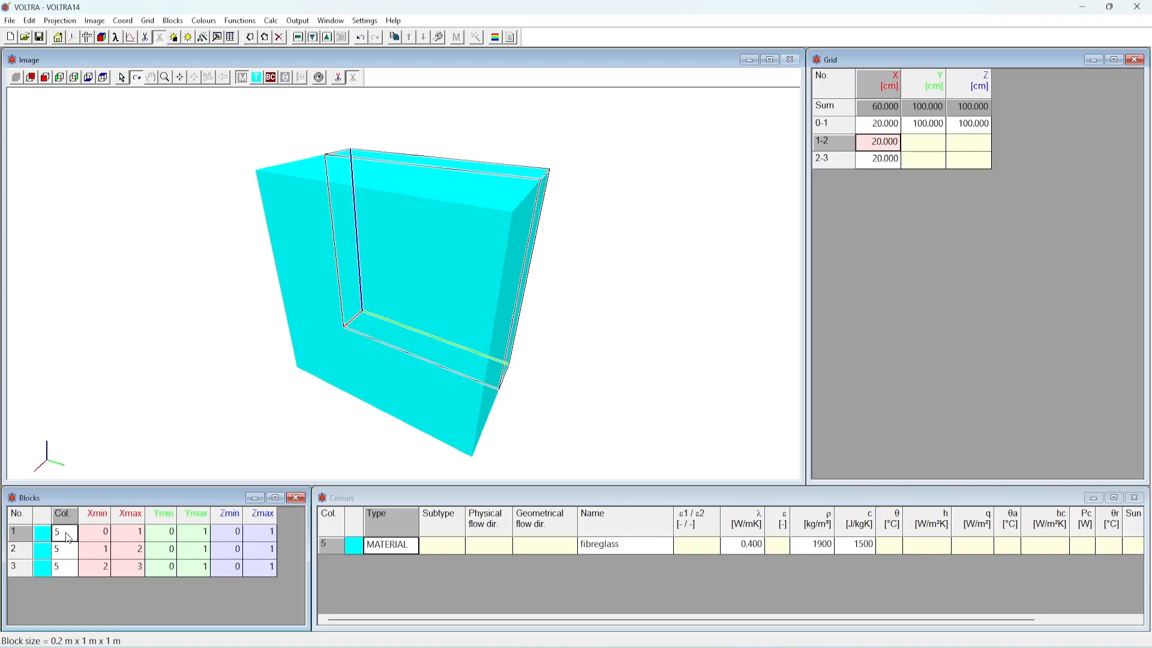
pyautogui.write('136')
pyautogui.click(67, 568)
pyautogui.write('136')
# Assign colour 151, thermal insulation, to the middle block 2
pyautogui.press('Up')
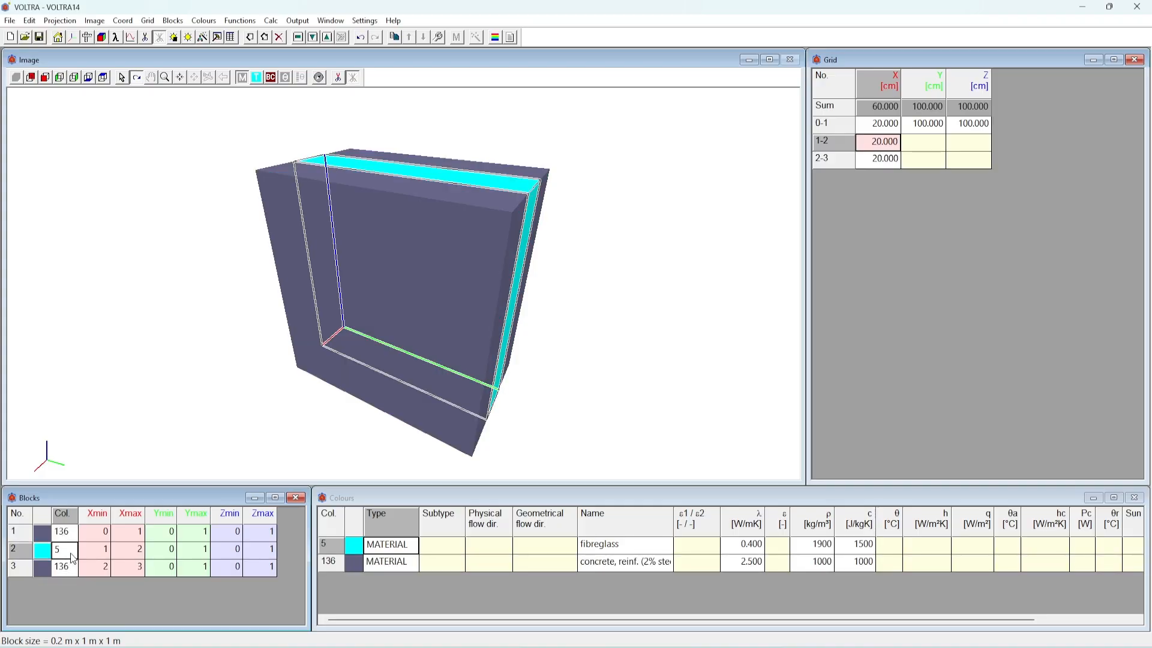
pyautogui.write('151')
pyautogui.press('Return')
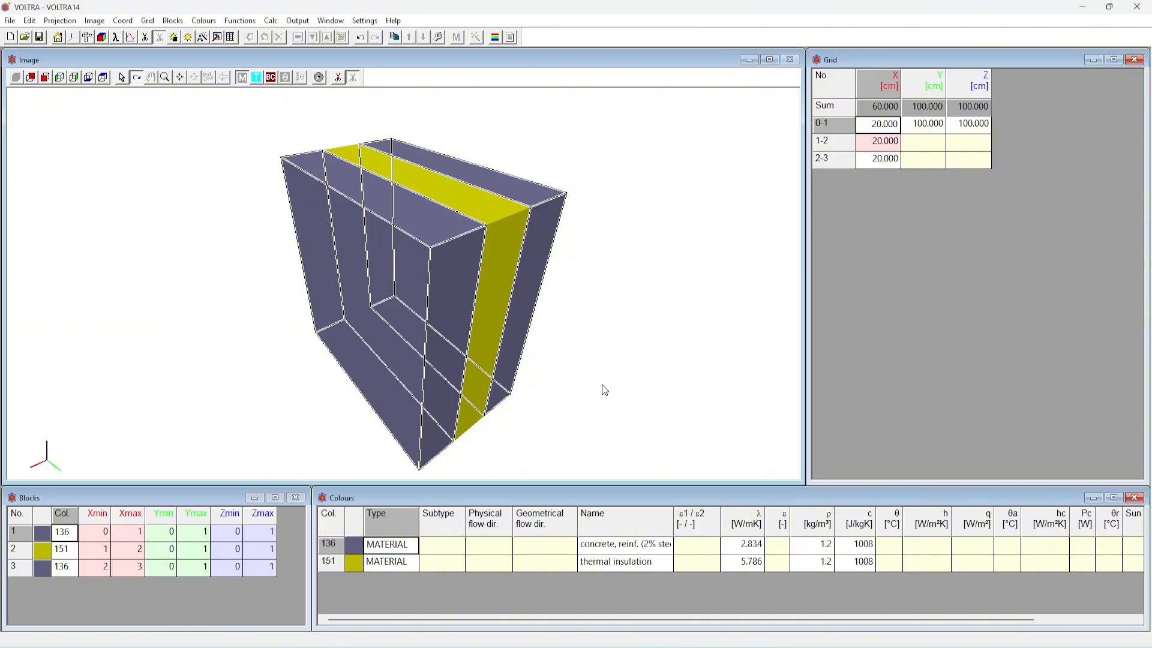
# List all colours and look through the table for the boundary condition colours
pyautogui.click(653, 499)
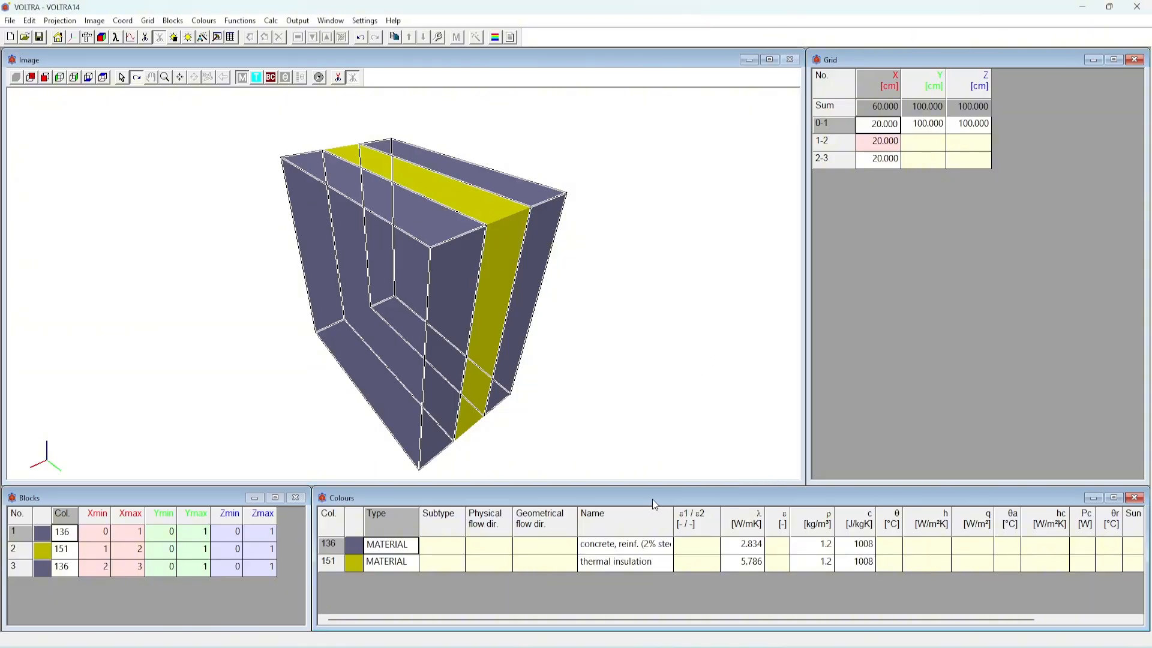
pyautogui.click(204, 20)
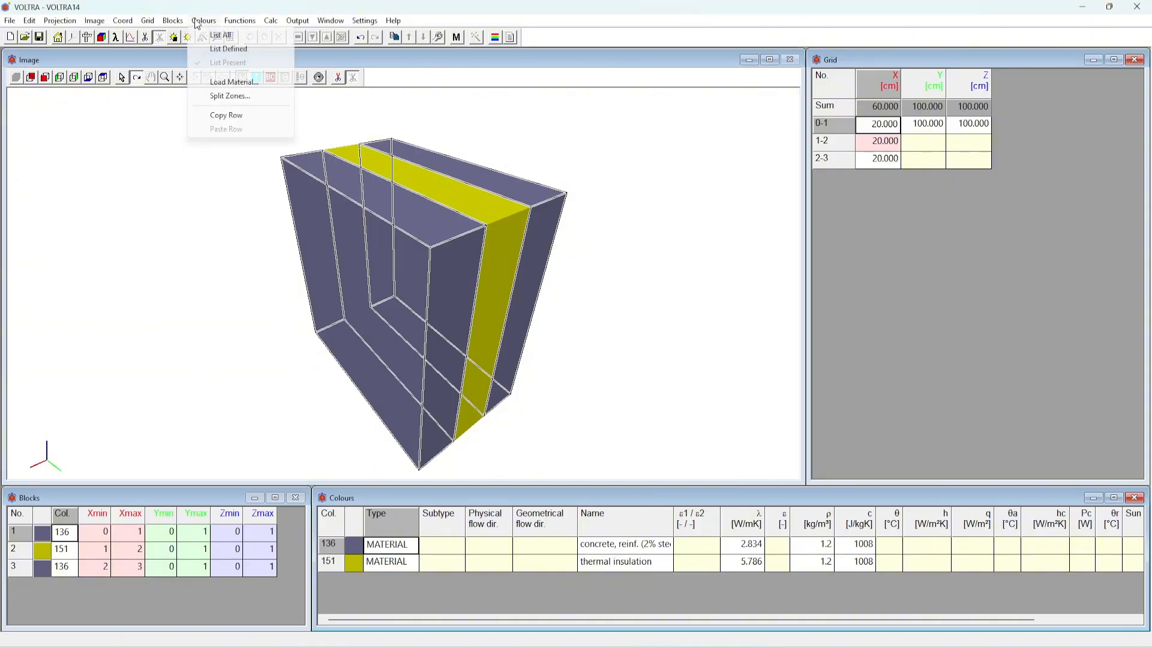
pyautogui.click(219, 35)
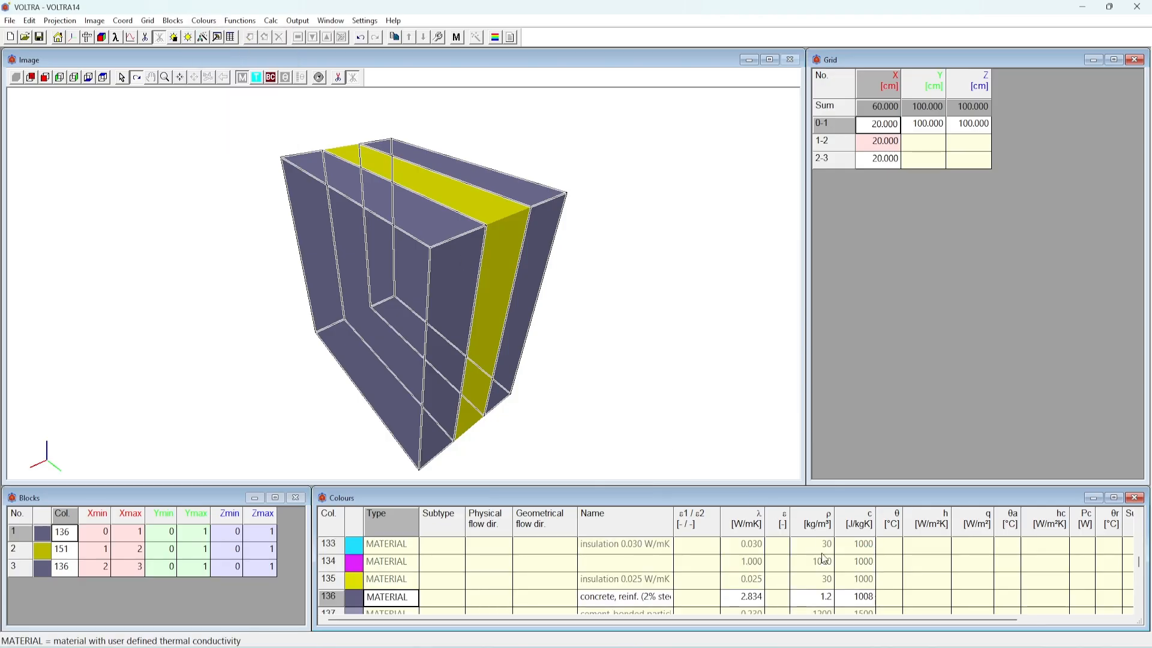
pyautogui.scroll(-5, 826, 559)
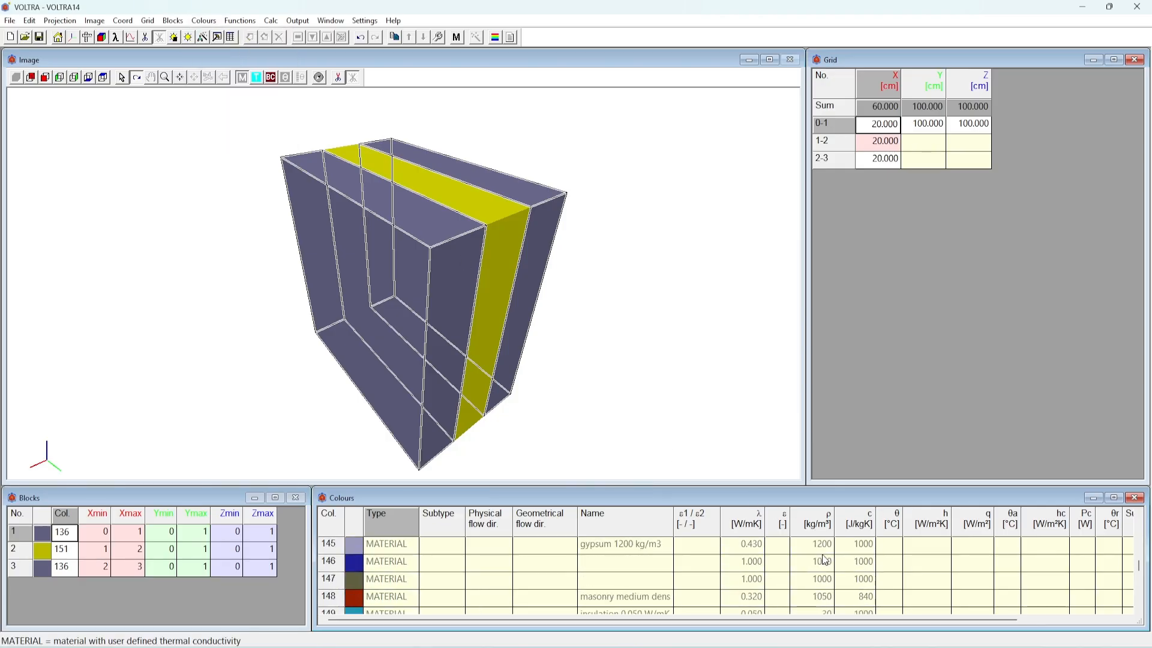
pyautogui.scroll(-6, 826, 560)
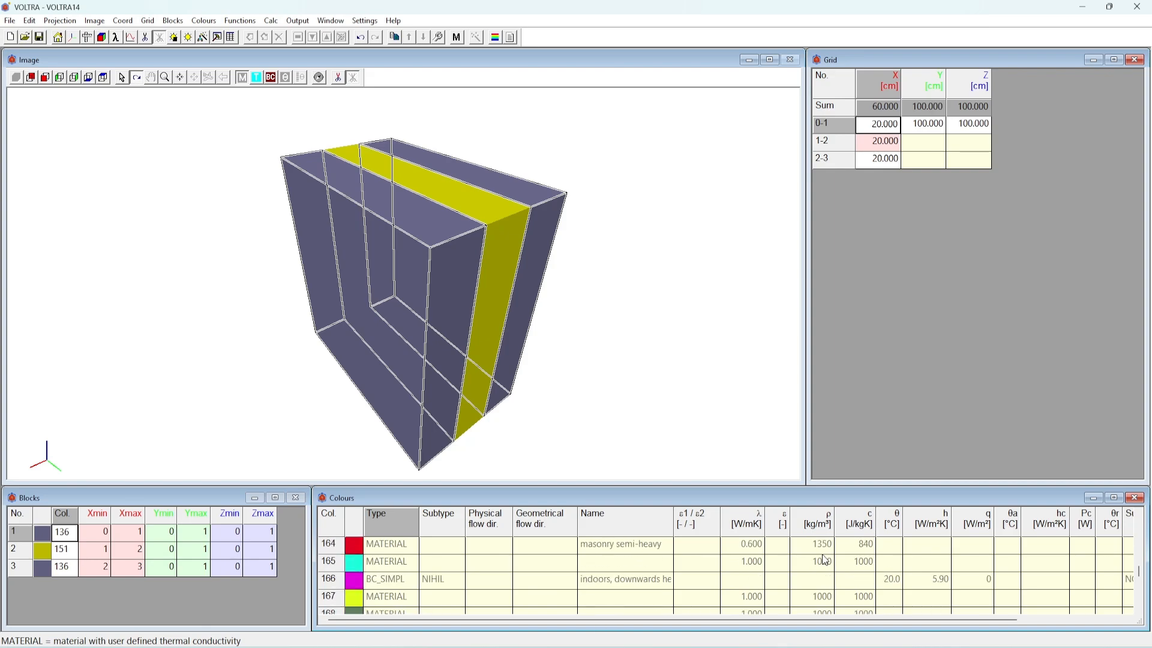
pyautogui.scroll(-2, 826, 560)
# Insert one new X grid interval before the first interval and one after the last
pyautogui.click(920, 300)
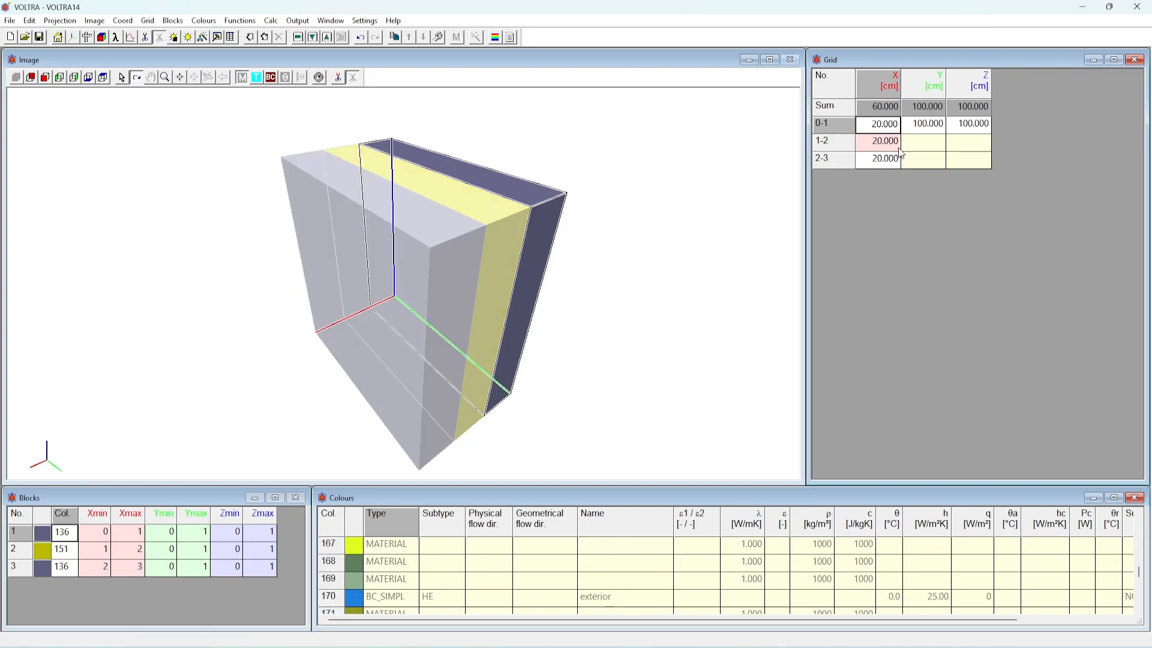
pyautogui.click(252, 37)
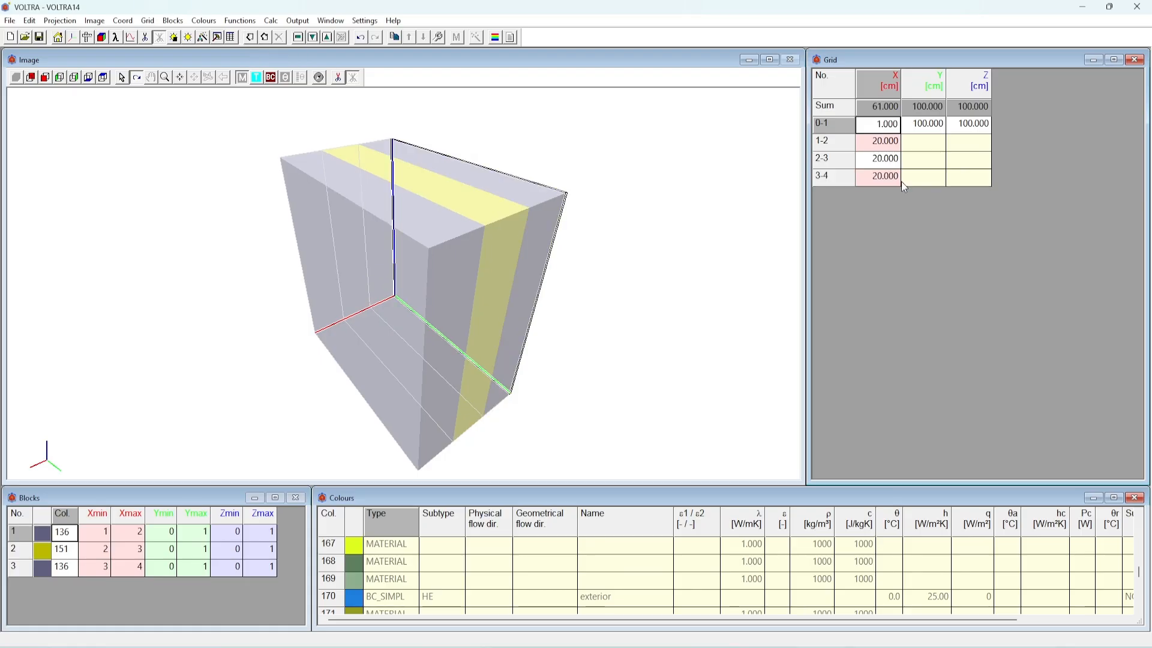
pyautogui.click(881, 179)
pyautogui.click(263, 40)
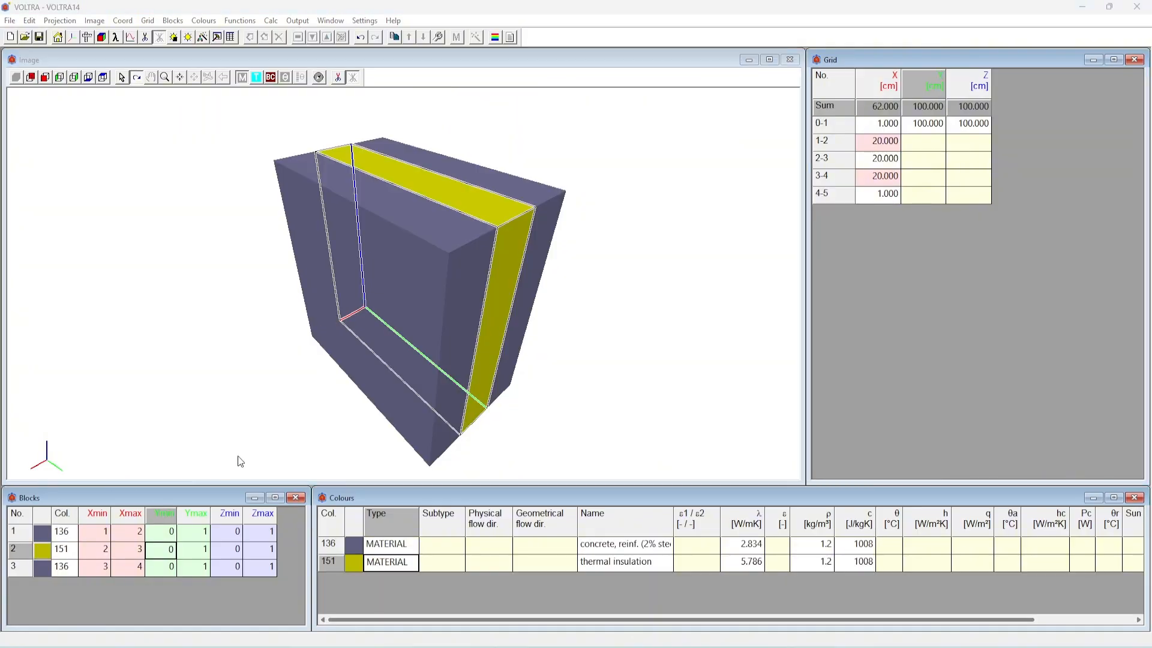
pyautogui.click(257, 428)
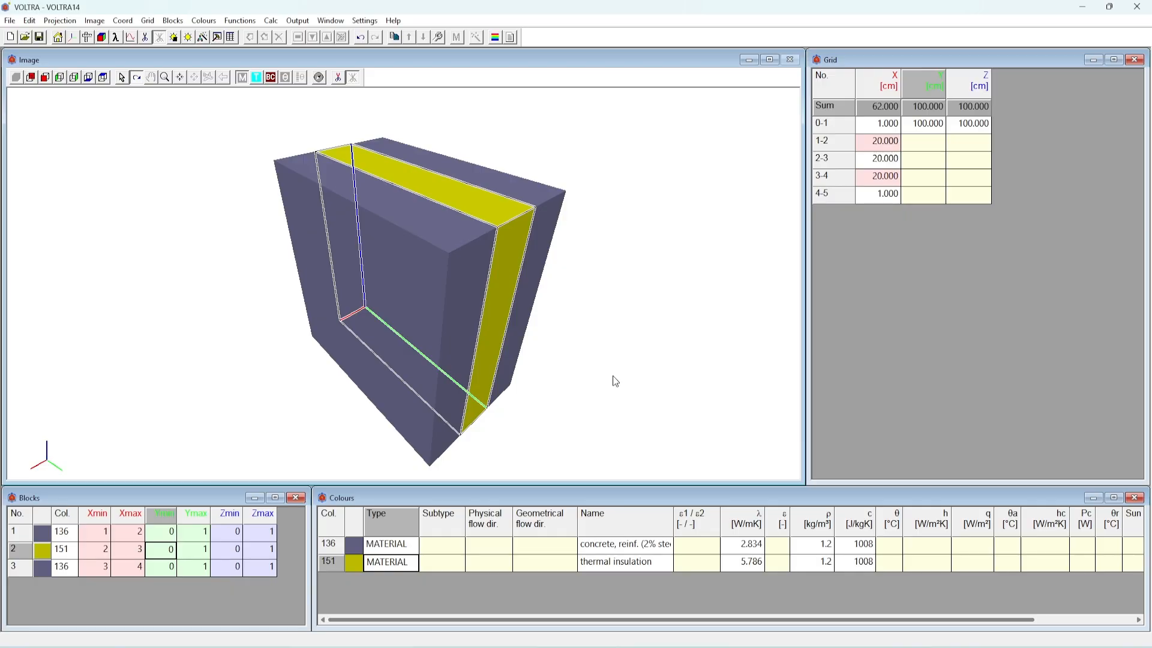
# Set the widths of the first and last X grid intervals, 0-1 and 4-5, to 10 cm
pyautogui.click(876, 128)
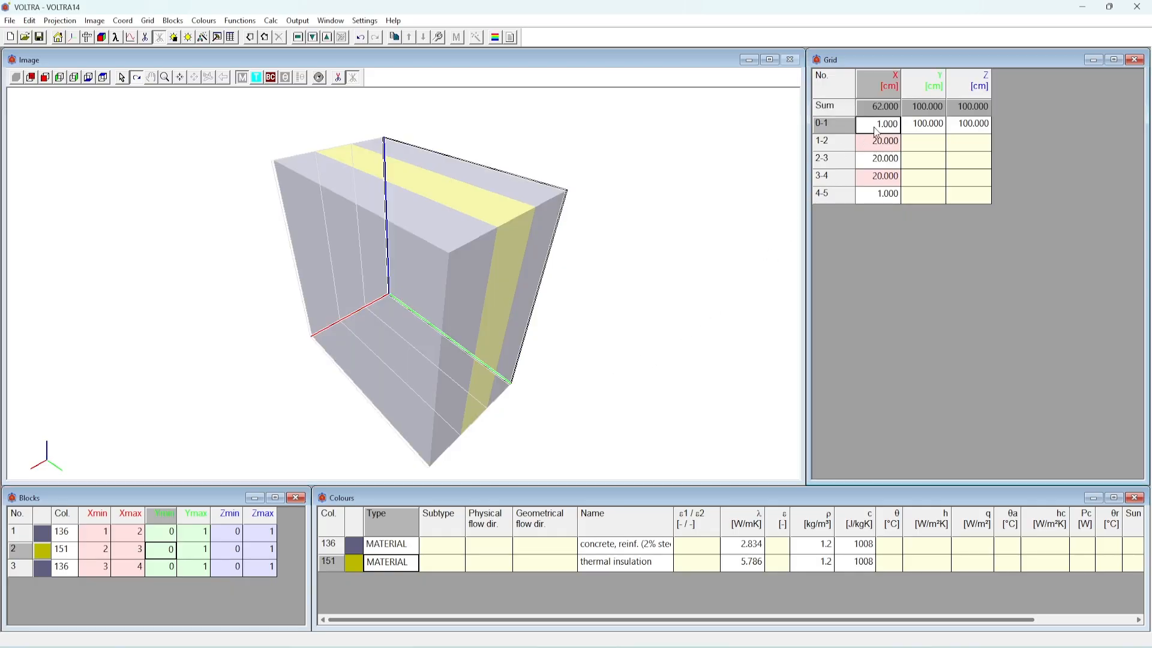
pyautogui.write('10')
pyautogui.click(884, 195)
pyautogui.write('10')
pyautogui.press('Return')
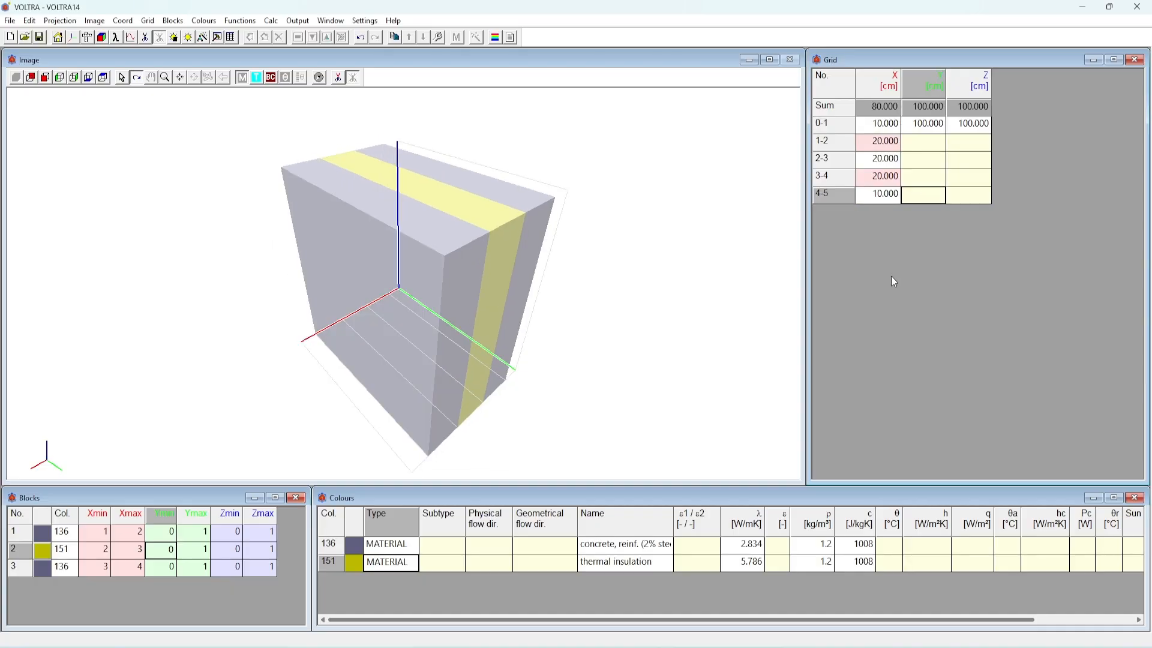
# Insert a new block before block 1 and assign it colour 170, exterior
pyautogui.click(32, 538)
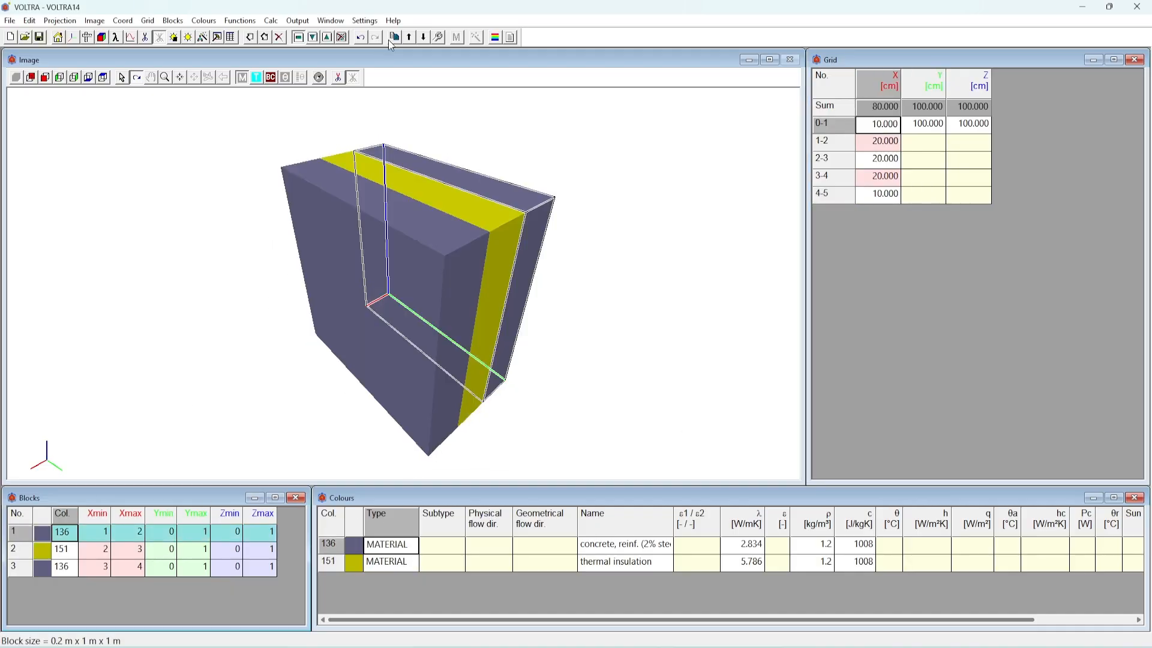
pyautogui.click(66, 532)
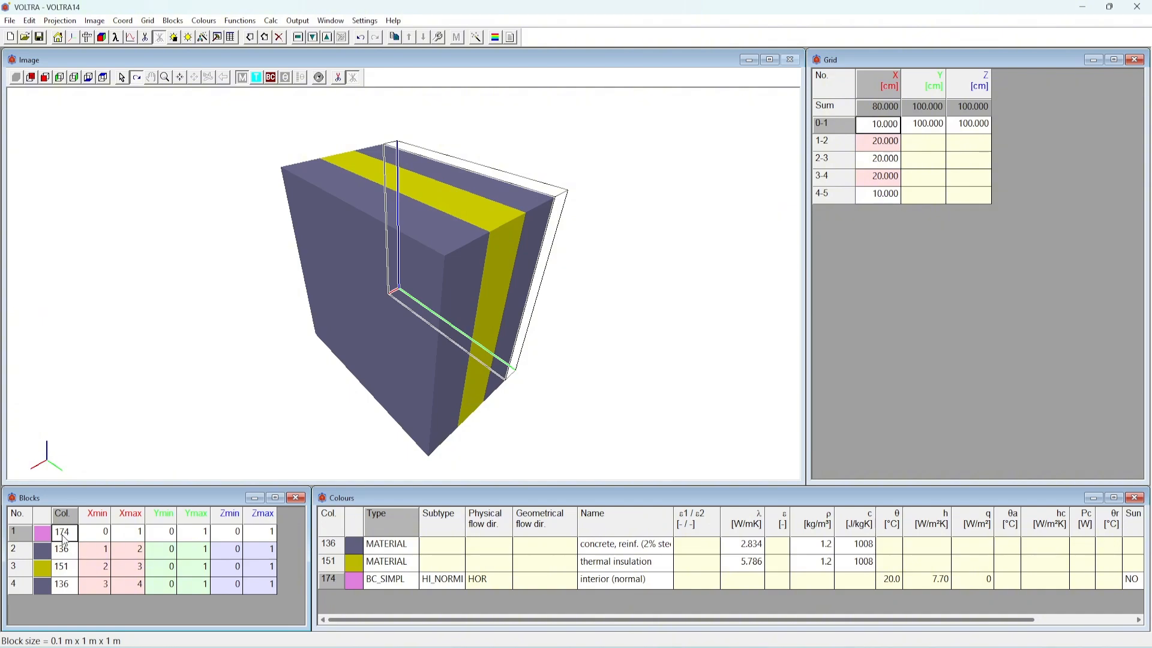
pyautogui.write('170')
pyautogui.press('Tab')
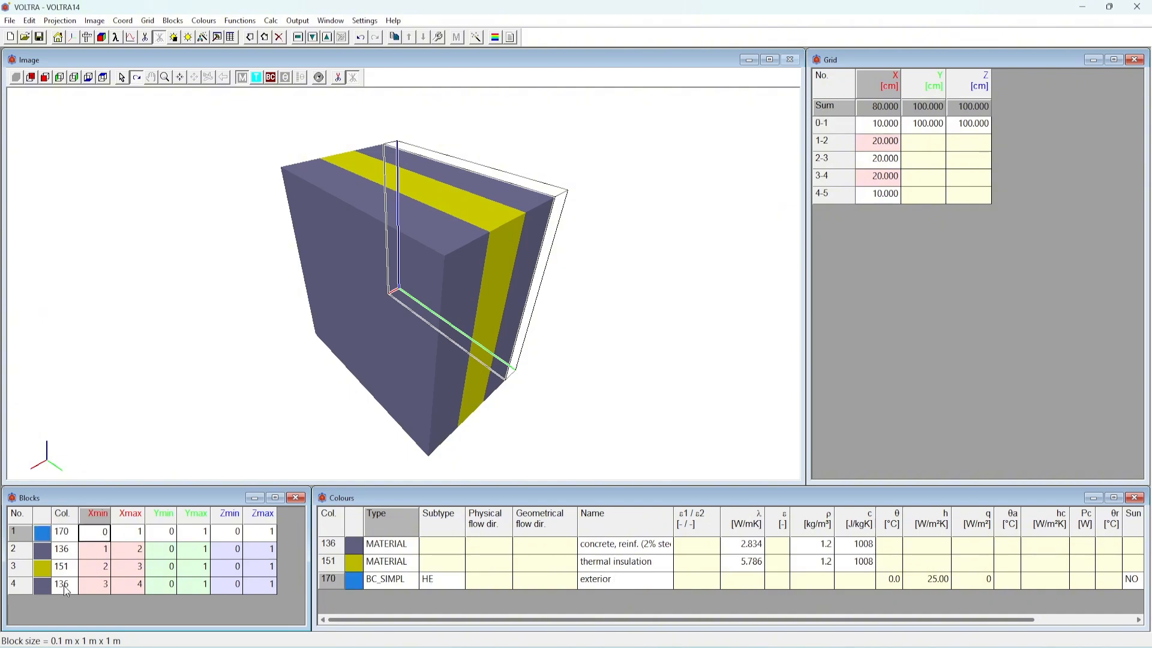
# Add a new block after block 4 and assign it colour 174, interior (normal)
pyautogui.click(66, 589)
pyautogui.click(266, 39)
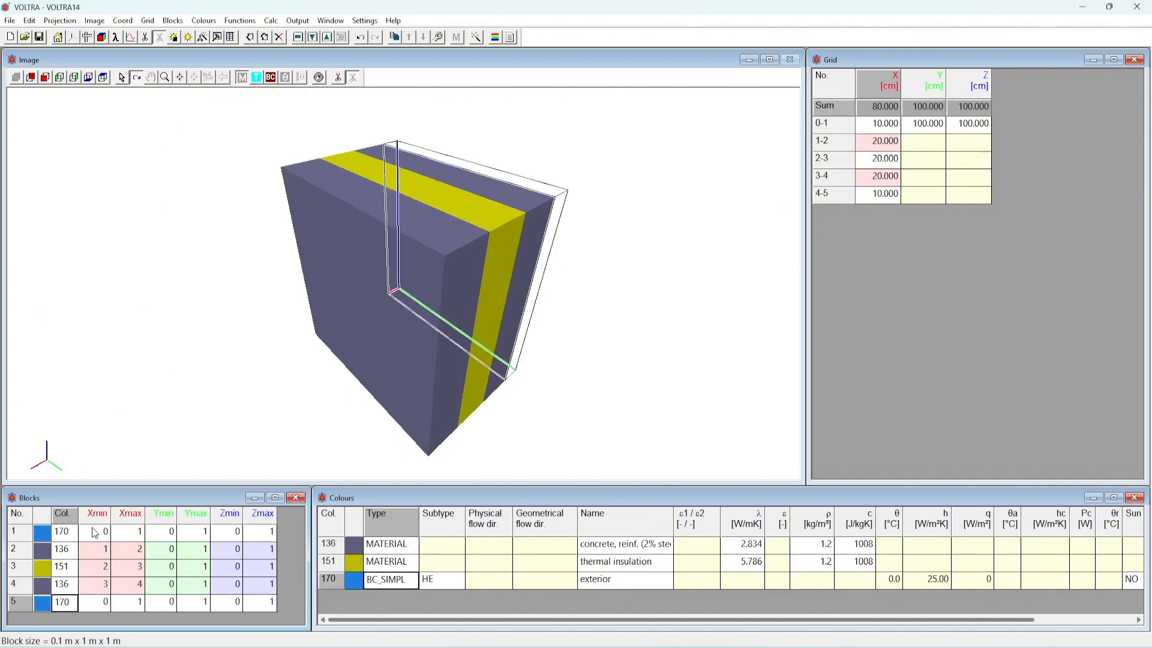
pyautogui.click(67, 602)
pyautogui.write('174')
pyautogui.press('Tab')
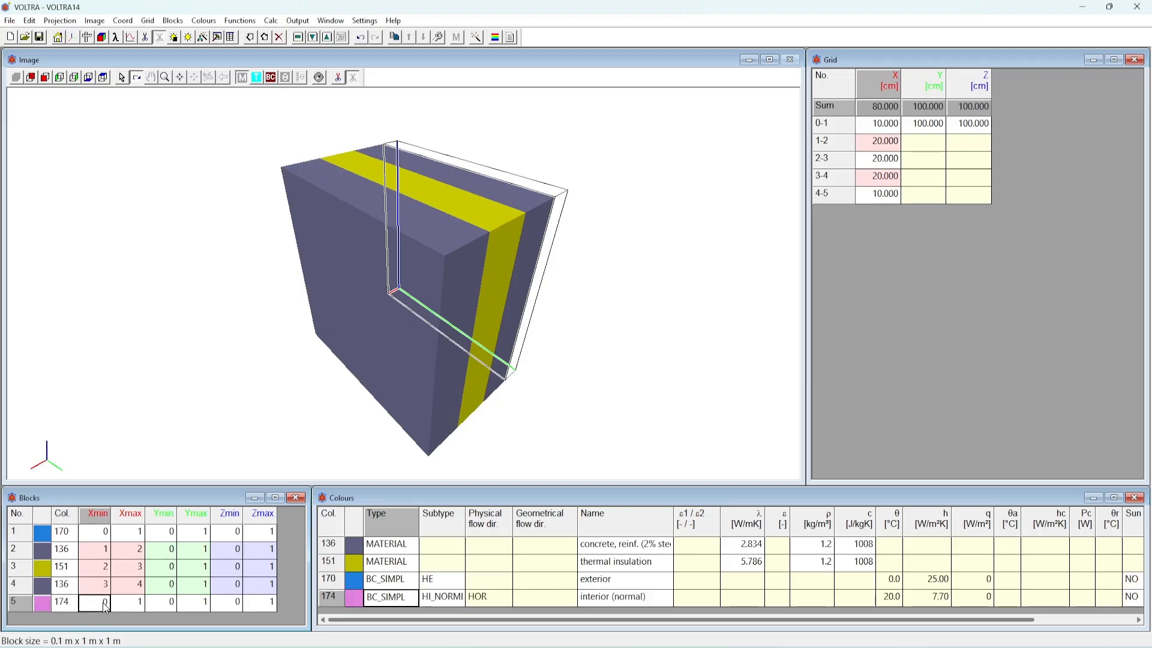
# Set block 5's X range from 4 to 5
pyautogui.write('4')
pyautogui.click(131, 603)
pyautogui.write('5')
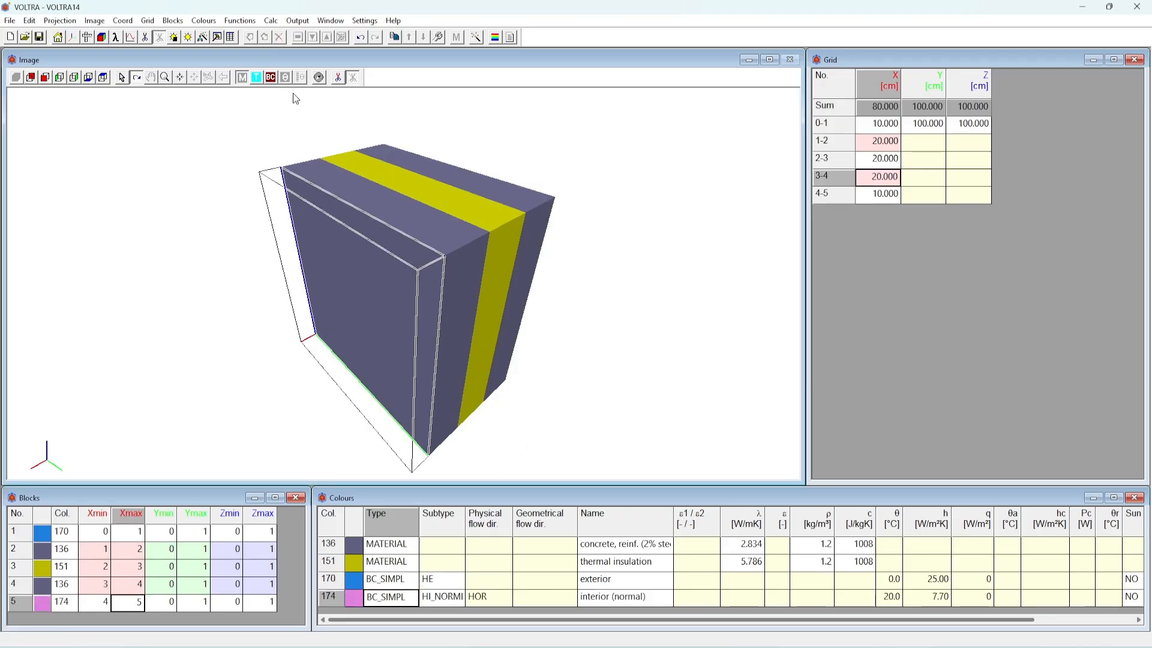
# Display the boundary conditions on the wall model in the 3D view
pyautogui.click(271, 77)
pyautogui.moveTo(520, 293); pyautogui.dragTo(570, 287)
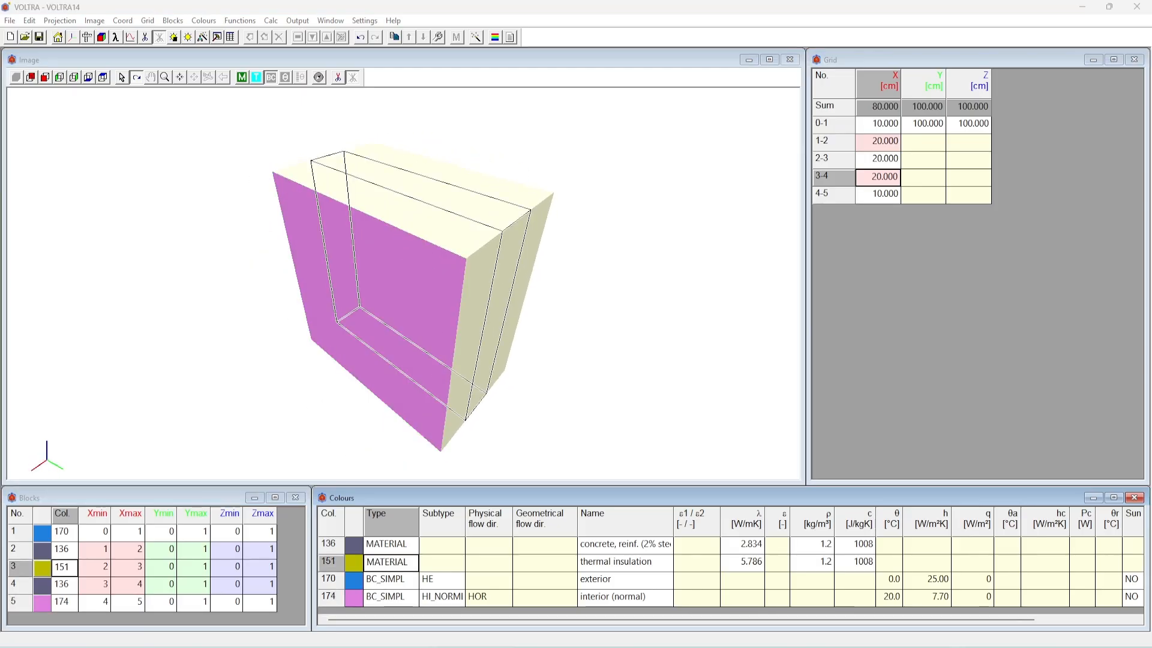
pyautogui.click(356, 405)
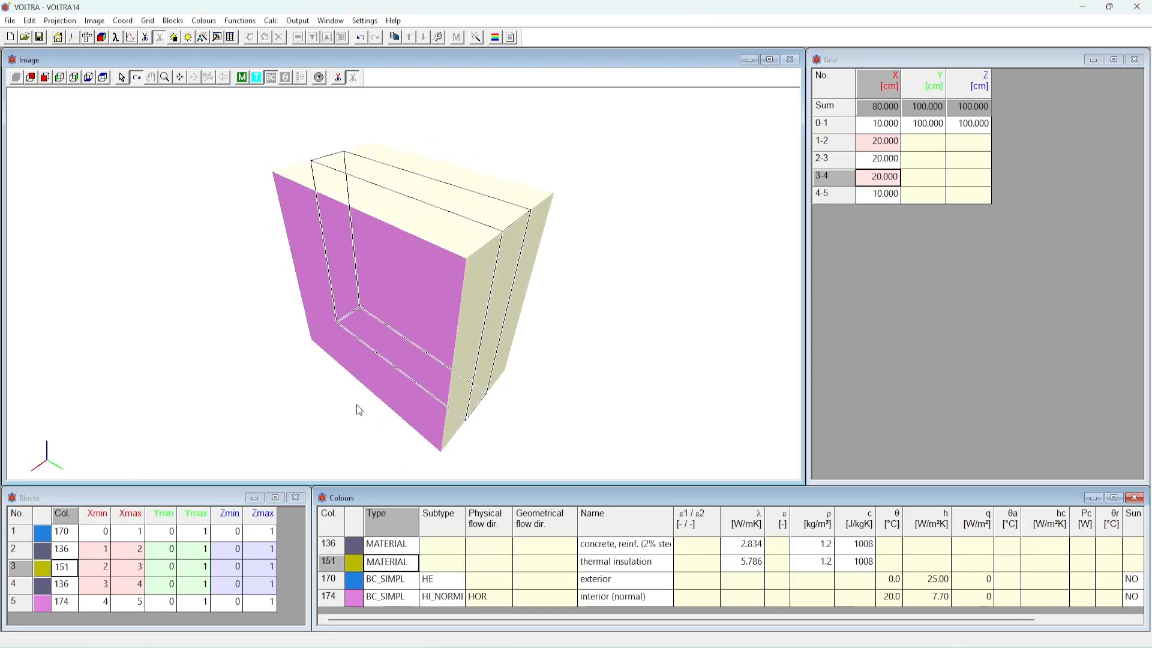
# Examine the temperatures of the exterior and interior boundary conditions and the type of each colour
pyautogui.click(893, 582)
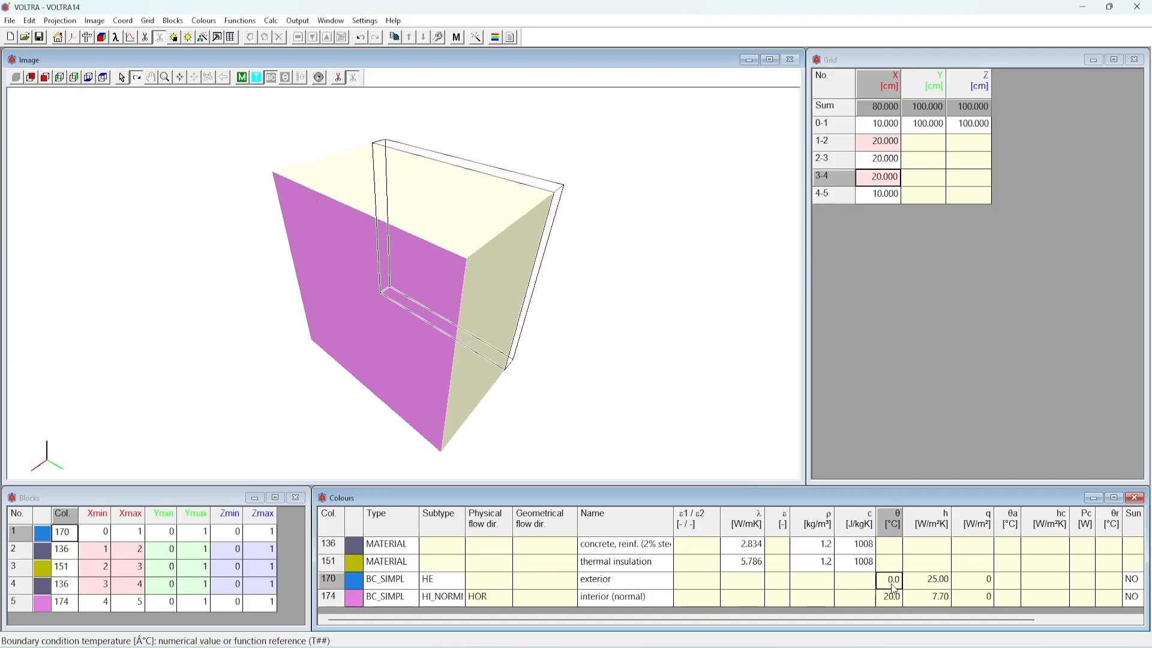
pyautogui.click(893, 597)
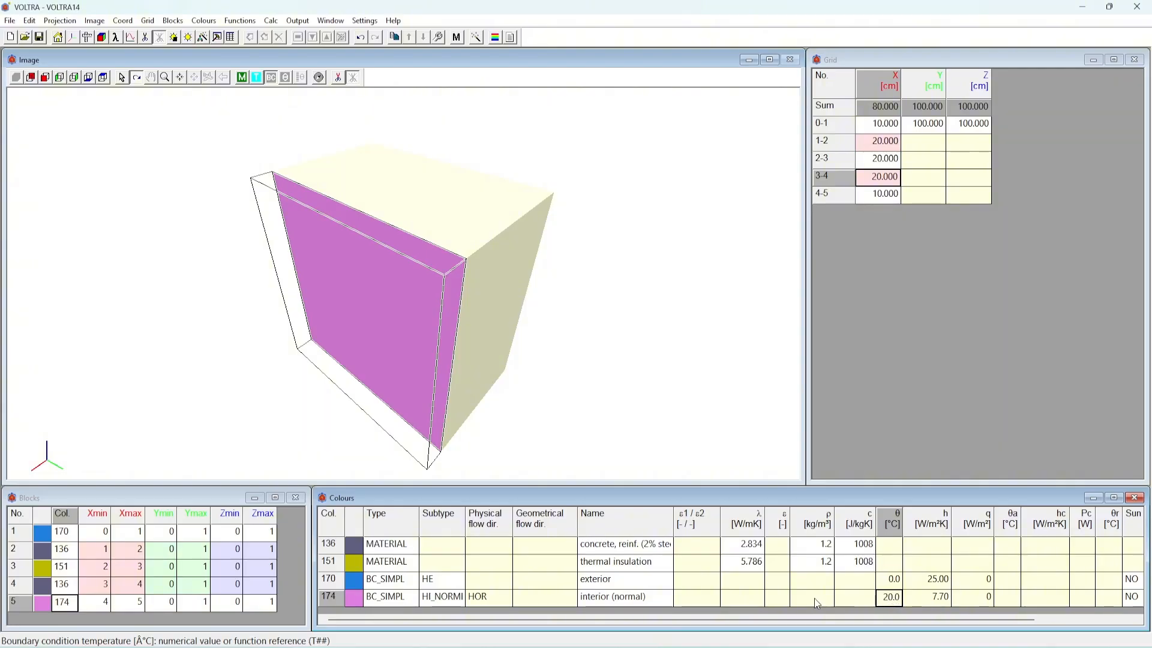
pyautogui.click(402, 582)
pyautogui.click(403, 598)
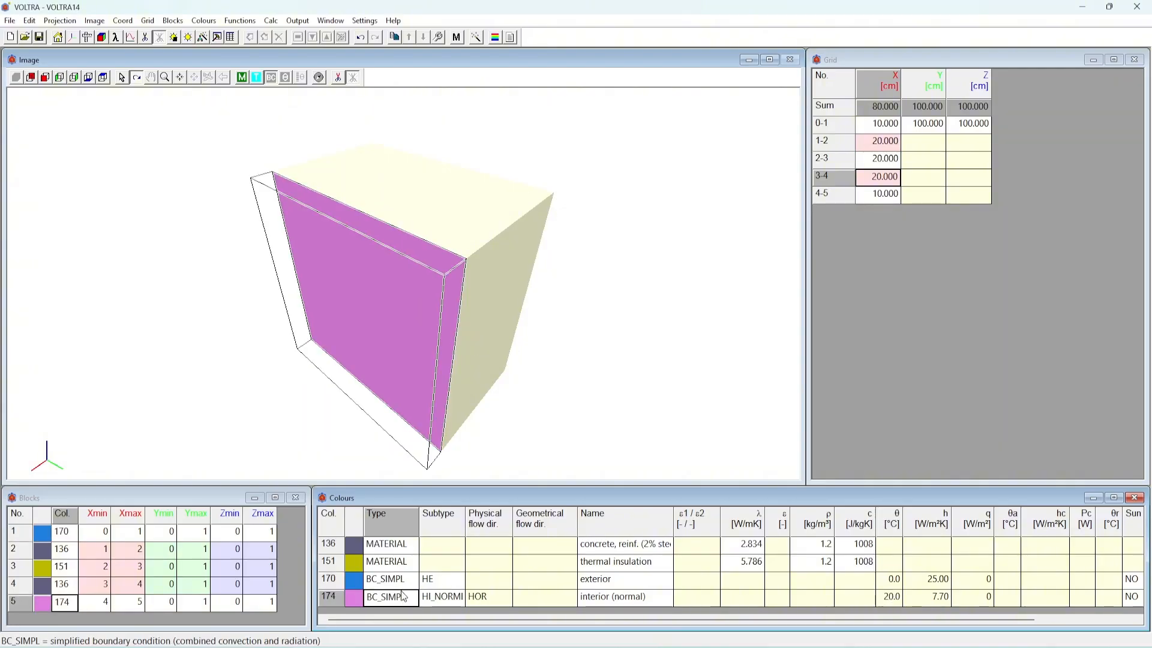
pyautogui.click(404, 549)
pyautogui.click(407, 565)
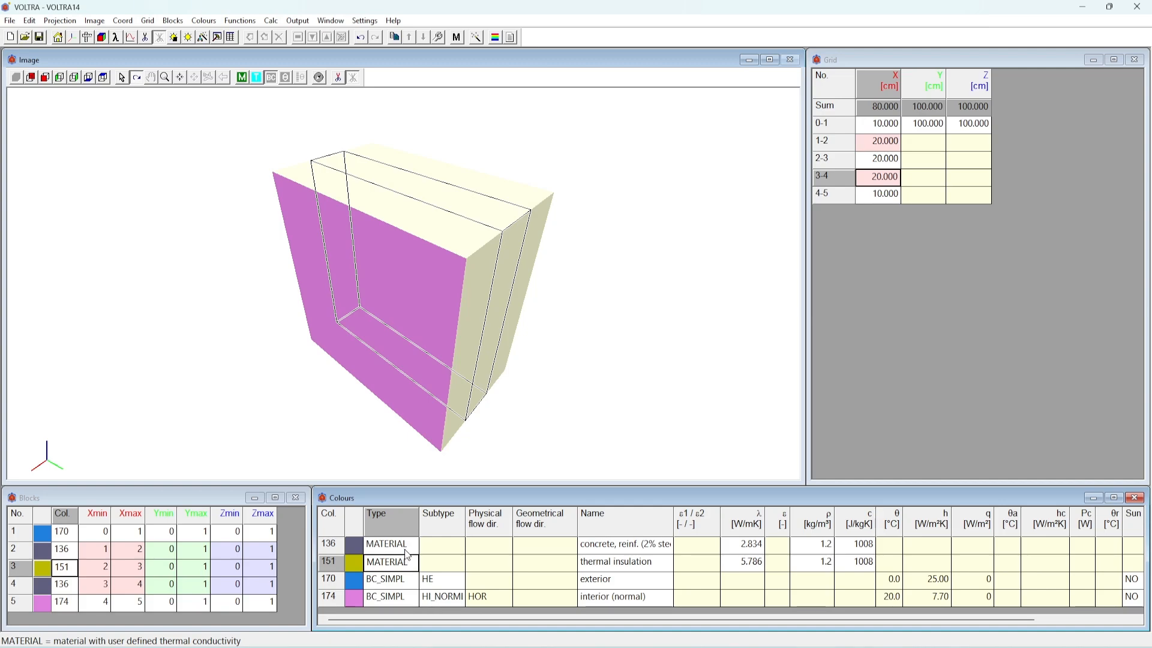
# Auto-split the grid in X only, with 1 cm split distance for meshes up to 5 cm and a split ratio of 1.5
pyautogui.click(150, 23)
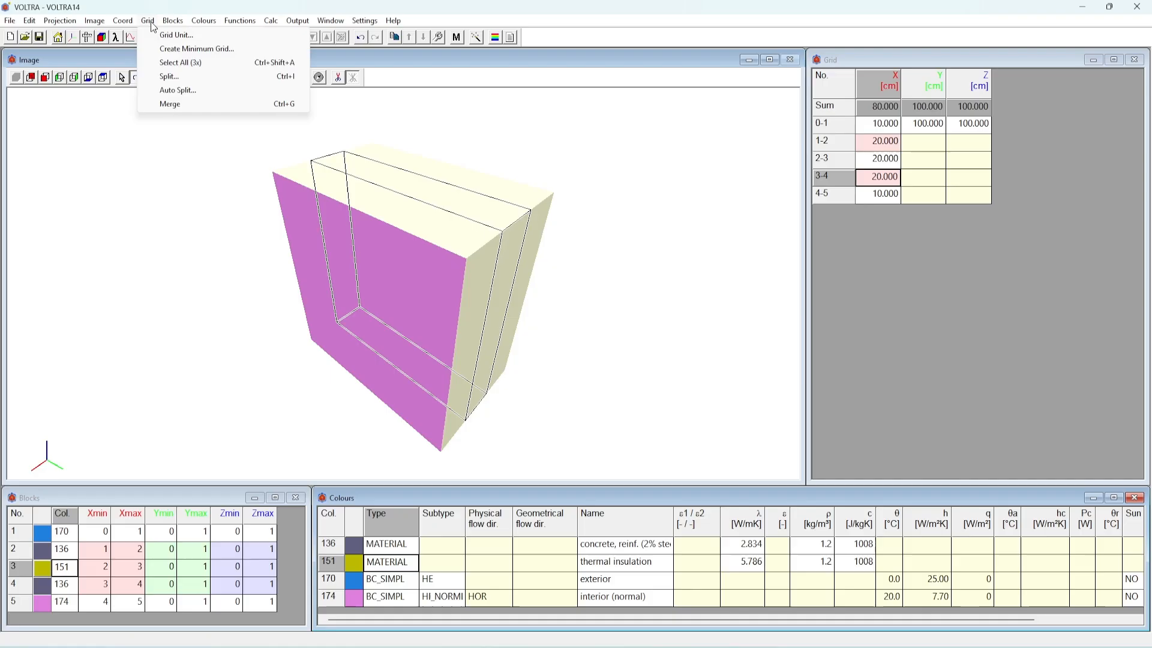
pyautogui.click(180, 90)
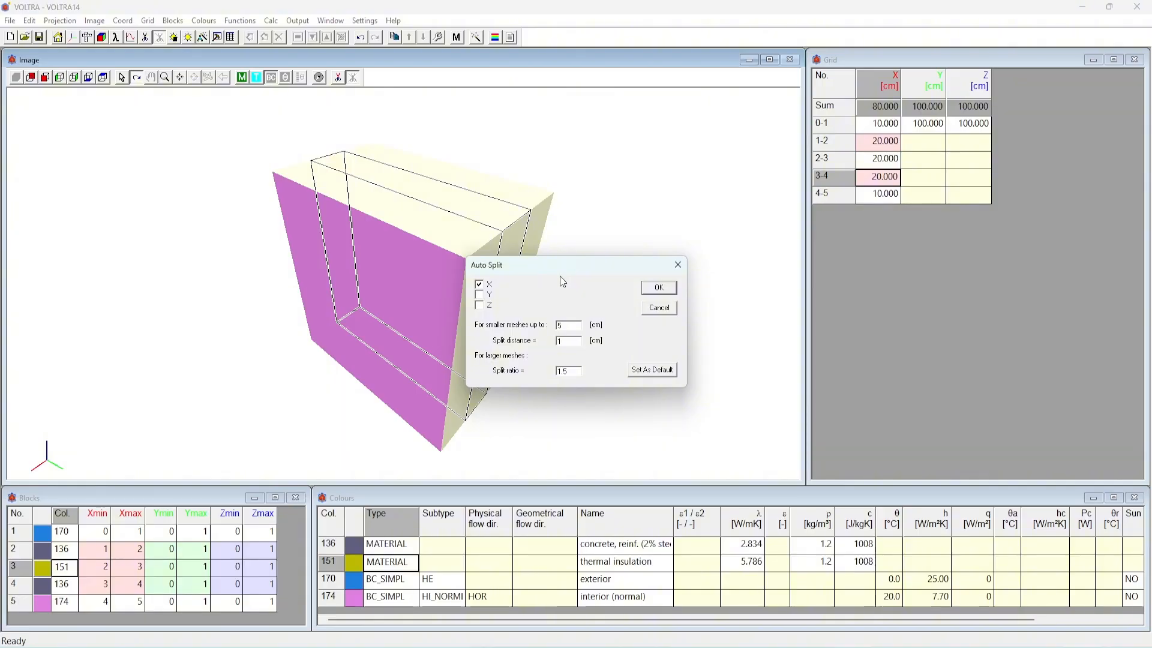
pyautogui.click(658, 287)
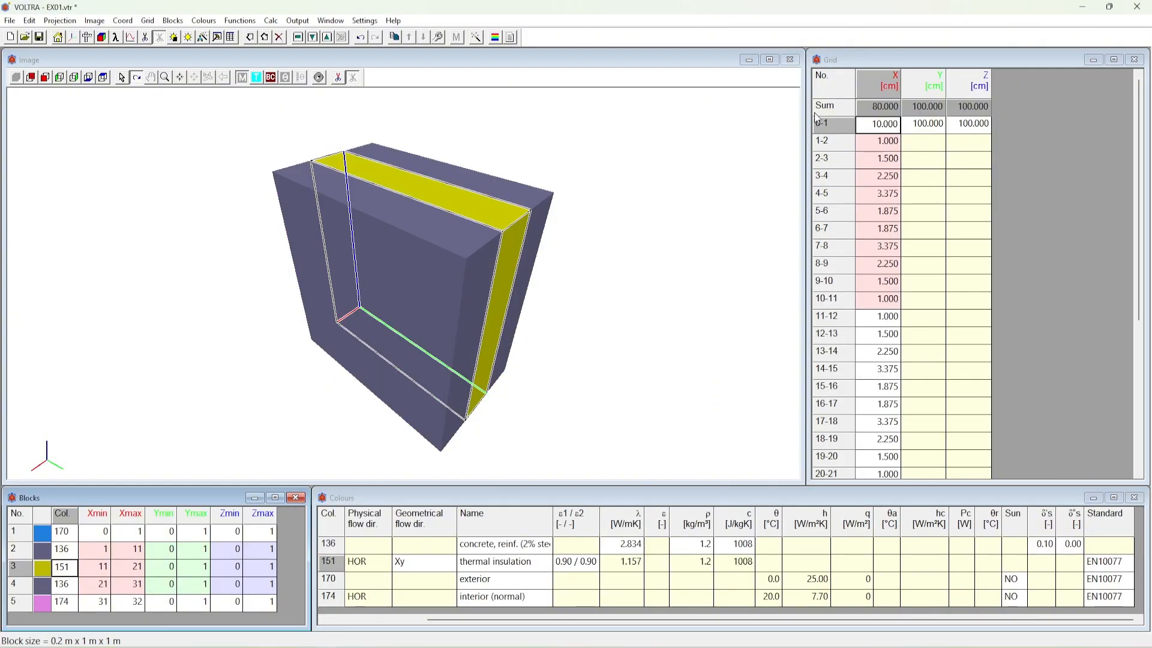
pyautogui.click(836, 61)
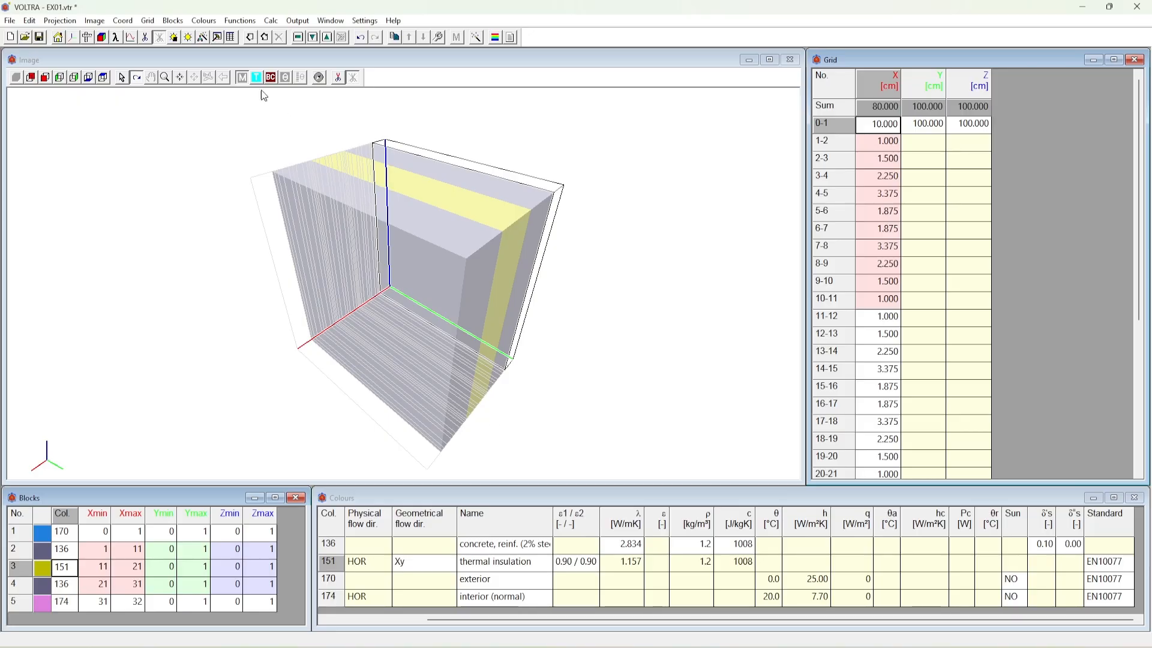
# Set the calculation time step to 5 minutes in the calculation parameters
pyautogui.click(203, 37)
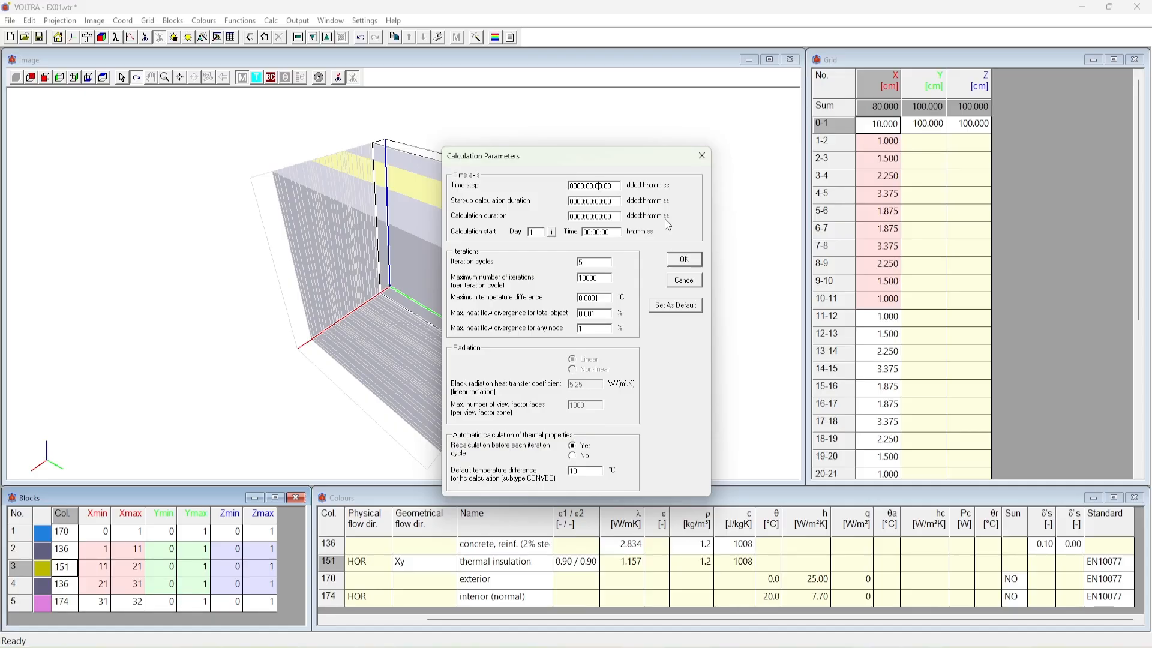
pyautogui.write('5')
pyautogui.press('Return')
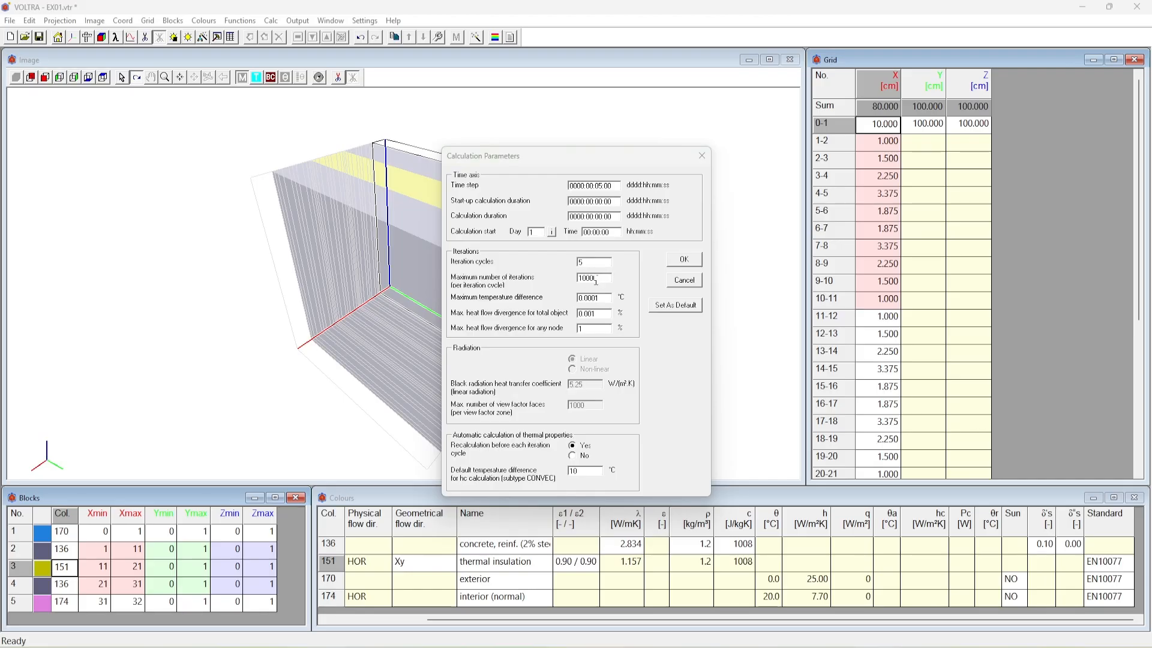
# Enter 15 for the calculation duration and 20 for the start-up calculation duration, and apply the calculation parameters
pyautogui.click(595, 216)
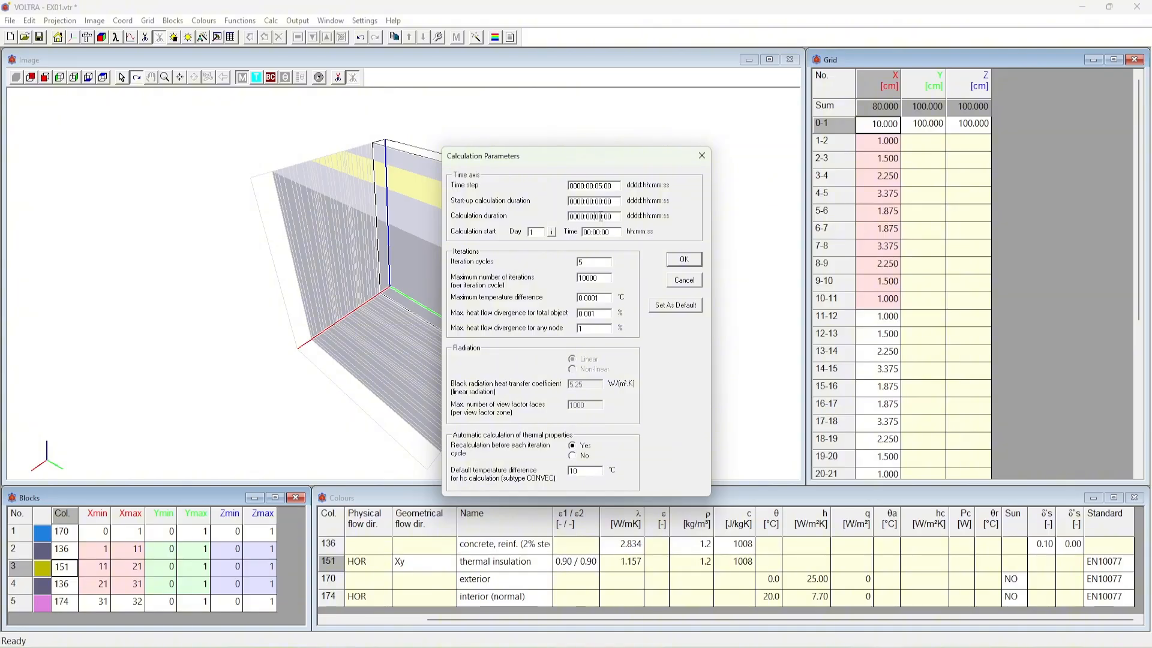
pyautogui.write('15')
pyautogui.doubleClick(597, 202)
pyautogui.write('20')
pyautogui.click(677, 260)
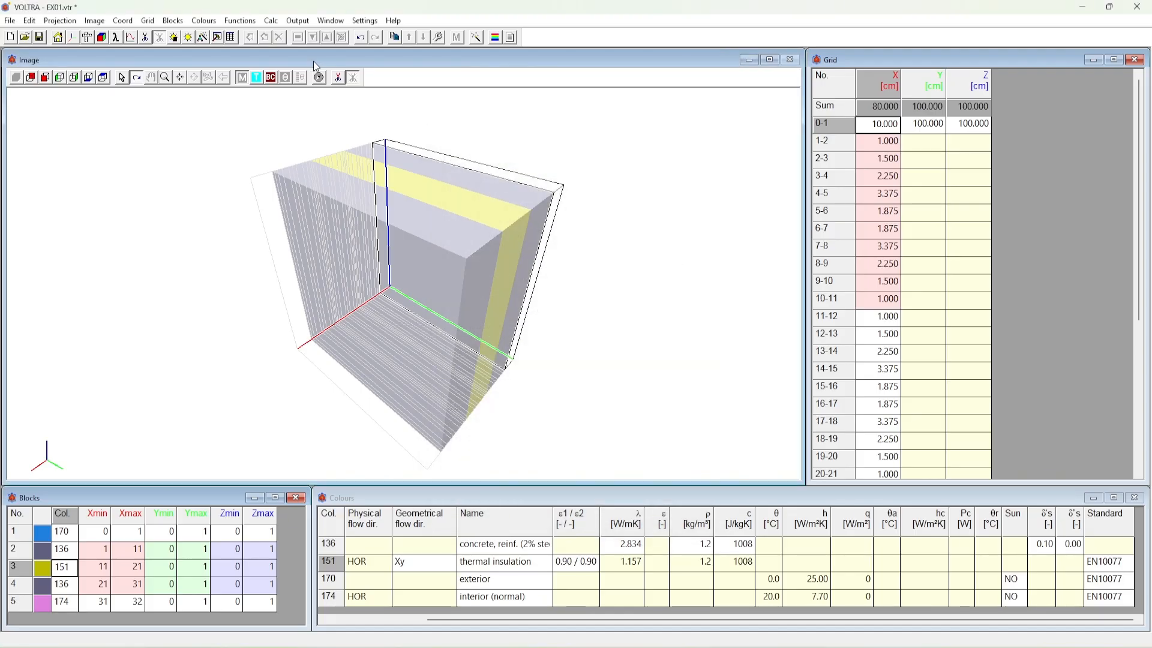
# Confirm saving step solutions to disk every 1 time step and run the system calculation
pyautogui.click(271, 20)
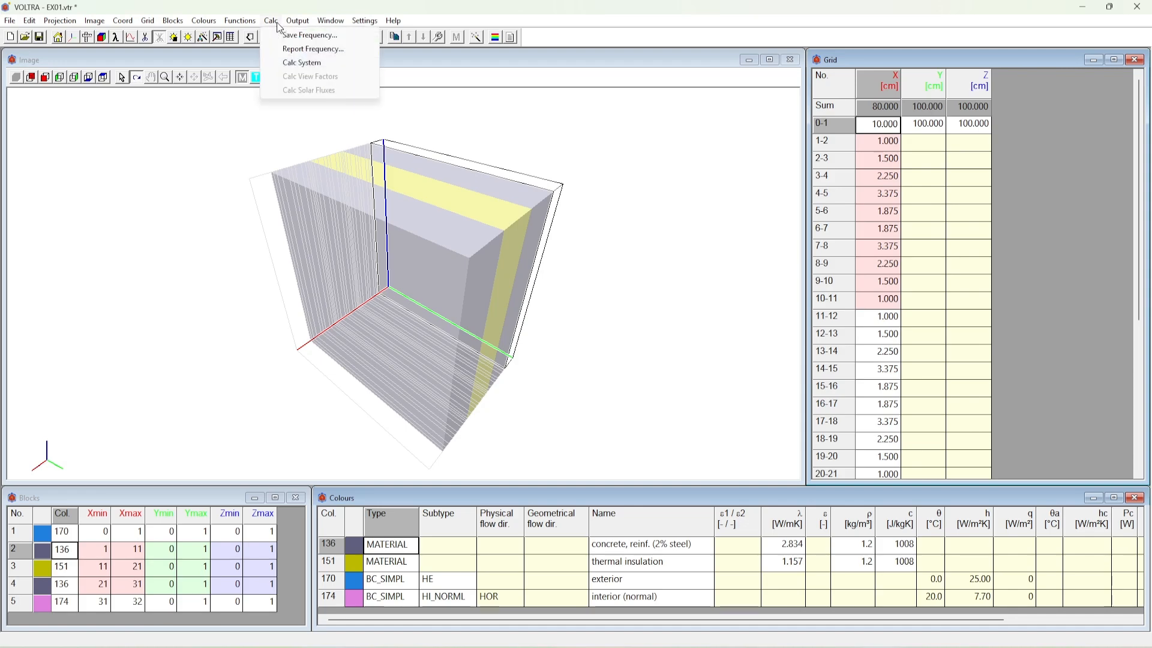
pyautogui.click(288, 36)
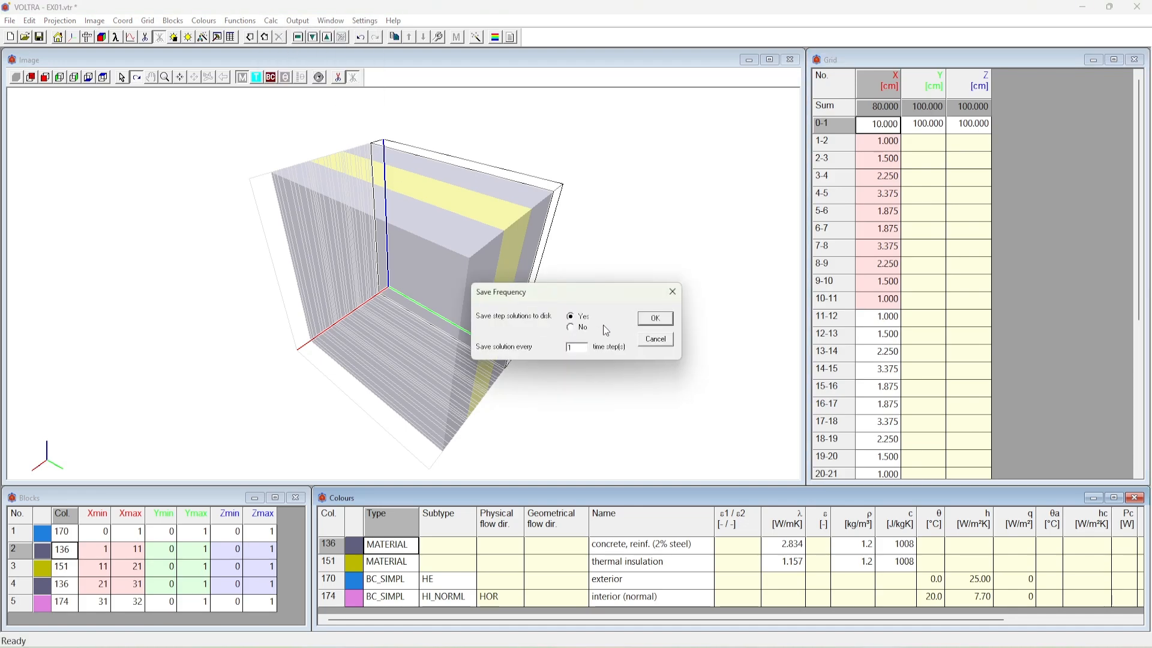
pyautogui.click(641, 322)
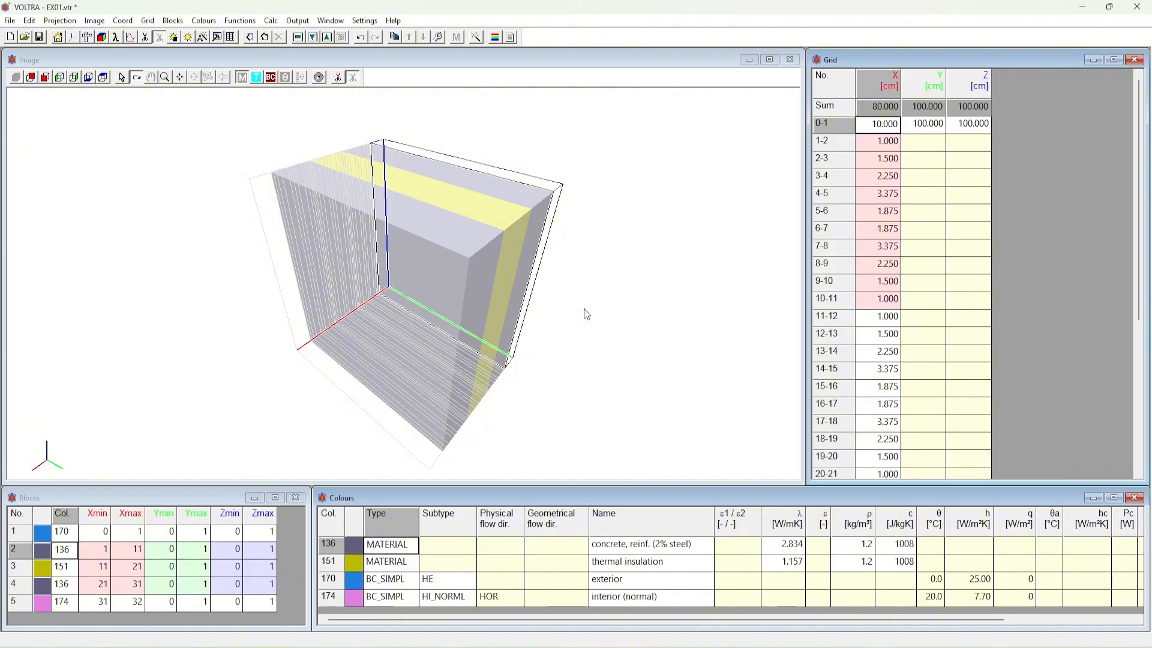
pyautogui.click(474, 37)
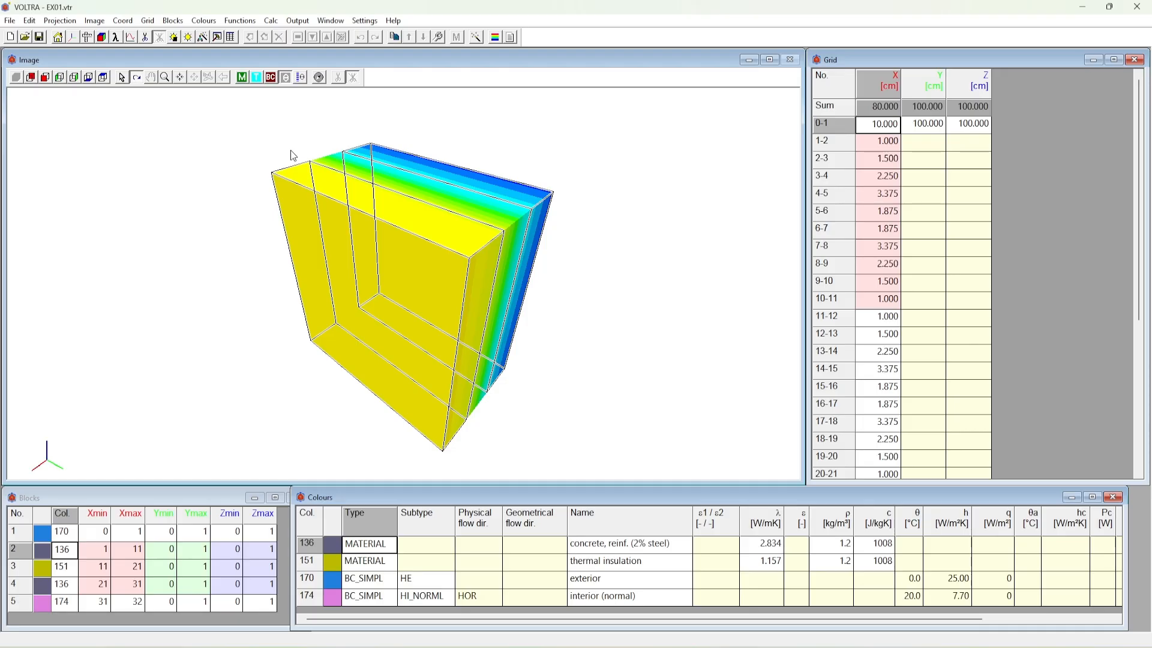
# View the calculated temperature field in the graphic output, close it, and display the wall model in its material colours
pyautogui.click(493, 39)
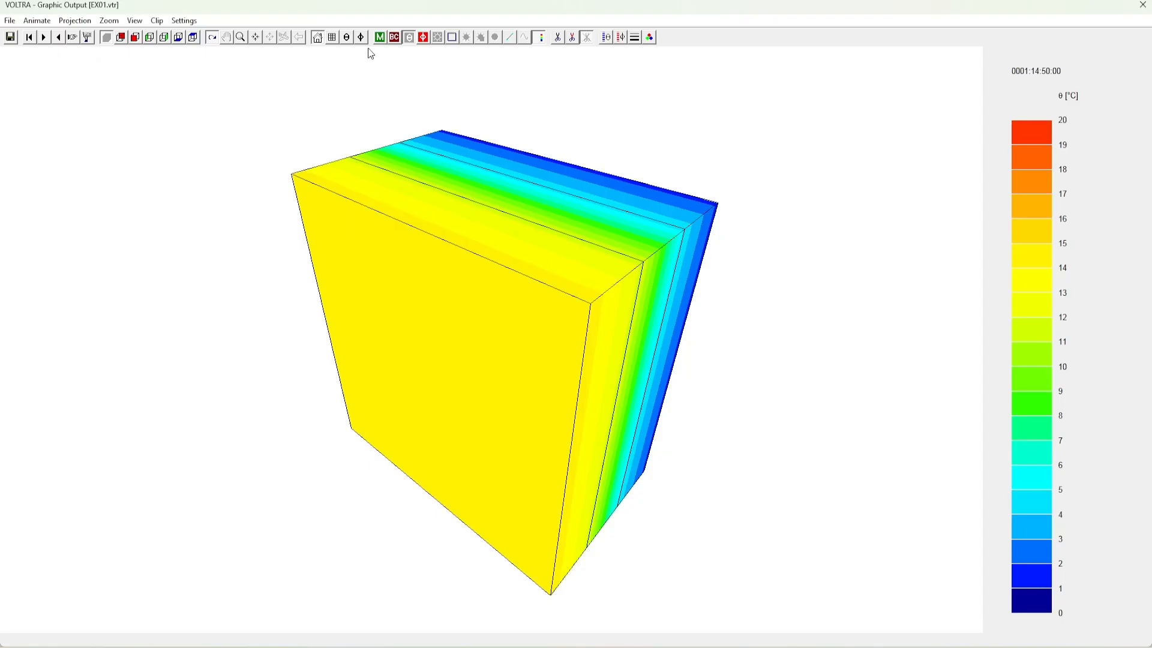
pyautogui.click(1143, 7)
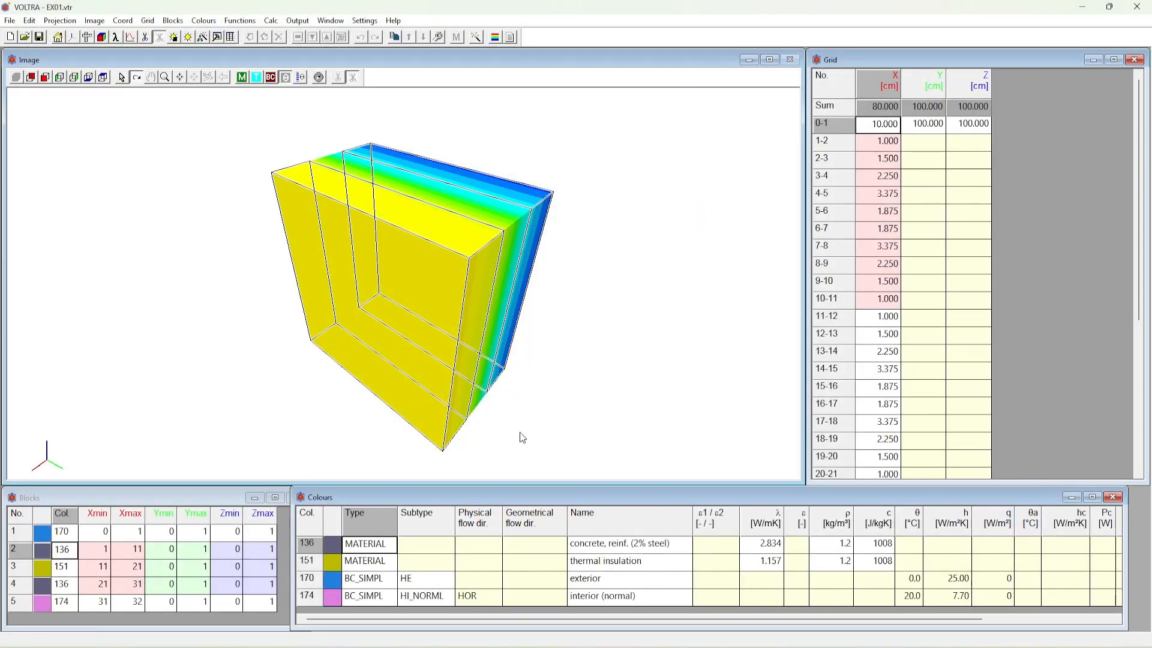
pyautogui.click(462, 495)
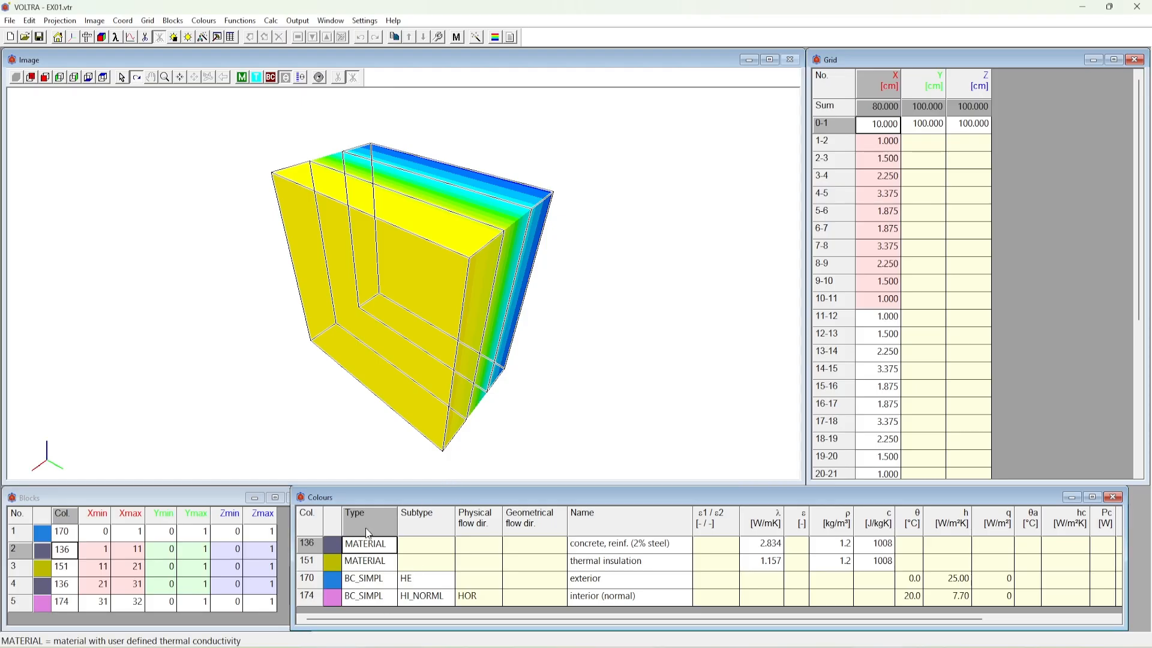
pyautogui.click(245, 79)
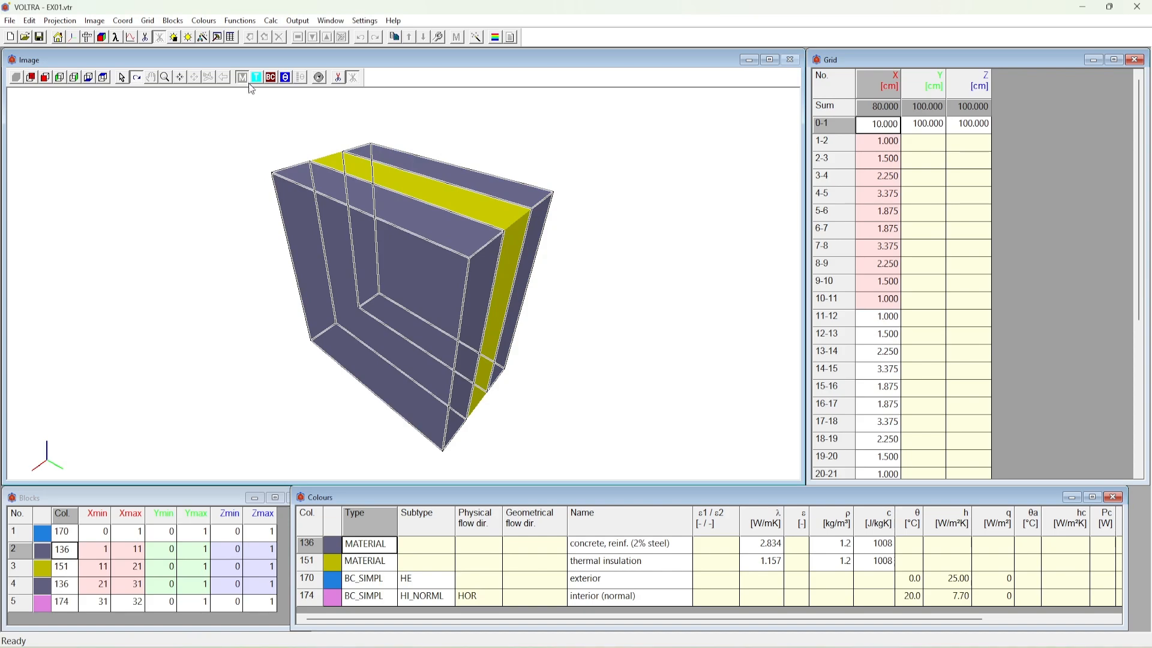
# List all colours in the Colours window, enlarge the window upward, and browse the list down to colour 255
pyautogui.click(204, 20)
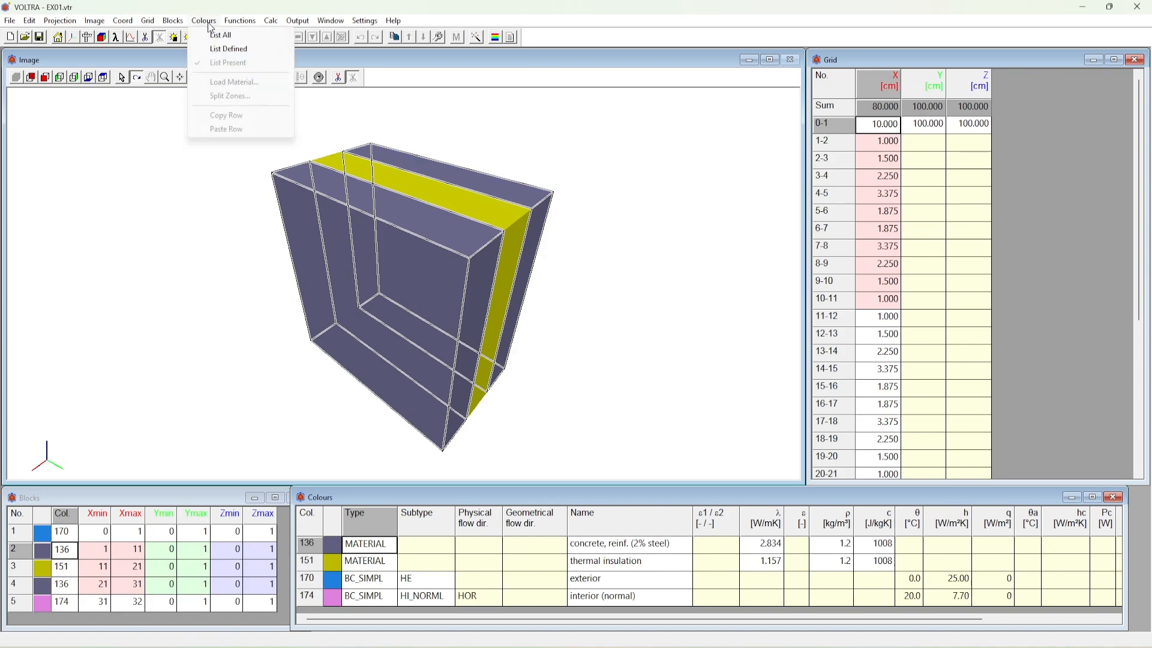
pyautogui.click(214, 35)
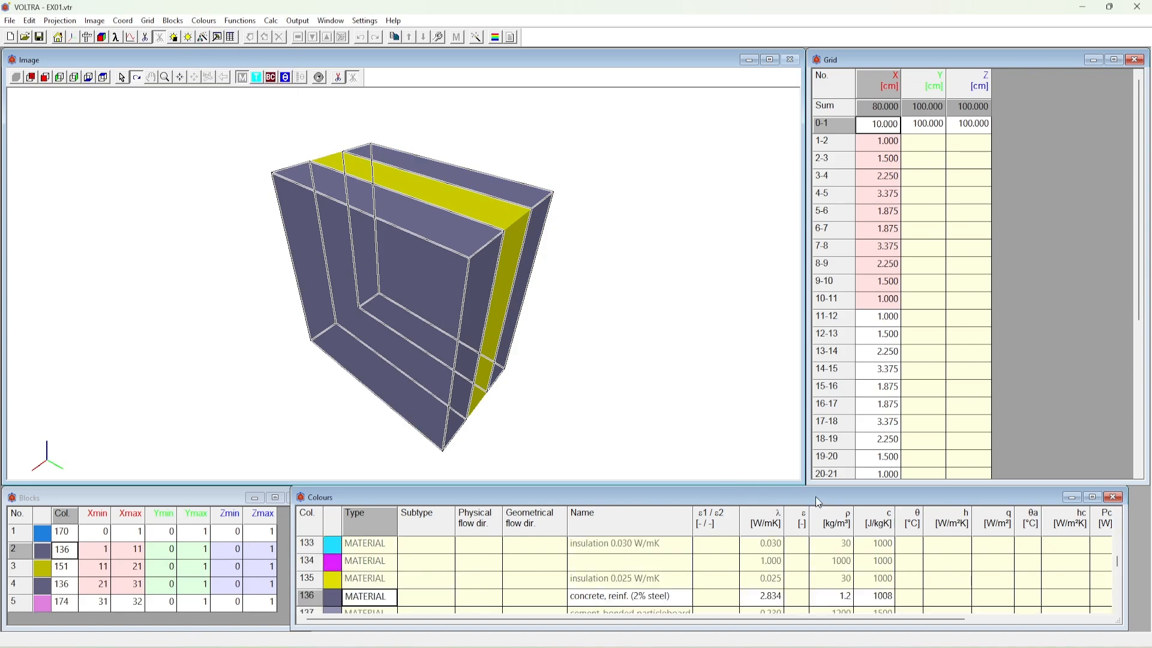
pyautogui.moveTo(817, 489); pyautogui.dragTo(817, 309)
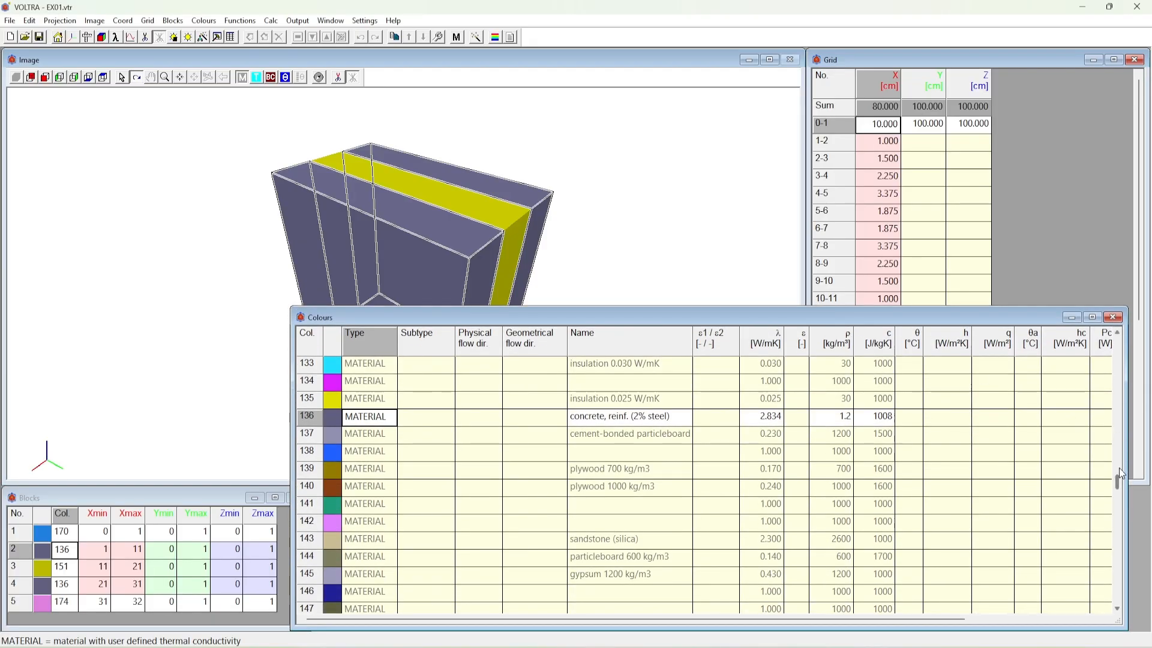
pyautogui.scroll(-1, 1117, 487)
pyautogui.moveTo(1117, 487); pyautogui.dragTo(1136, 615)
# Restrict the Colours list to defined colours and browse up from reinforced concrete through the predefined materials
pyautogui.click(204, 21)
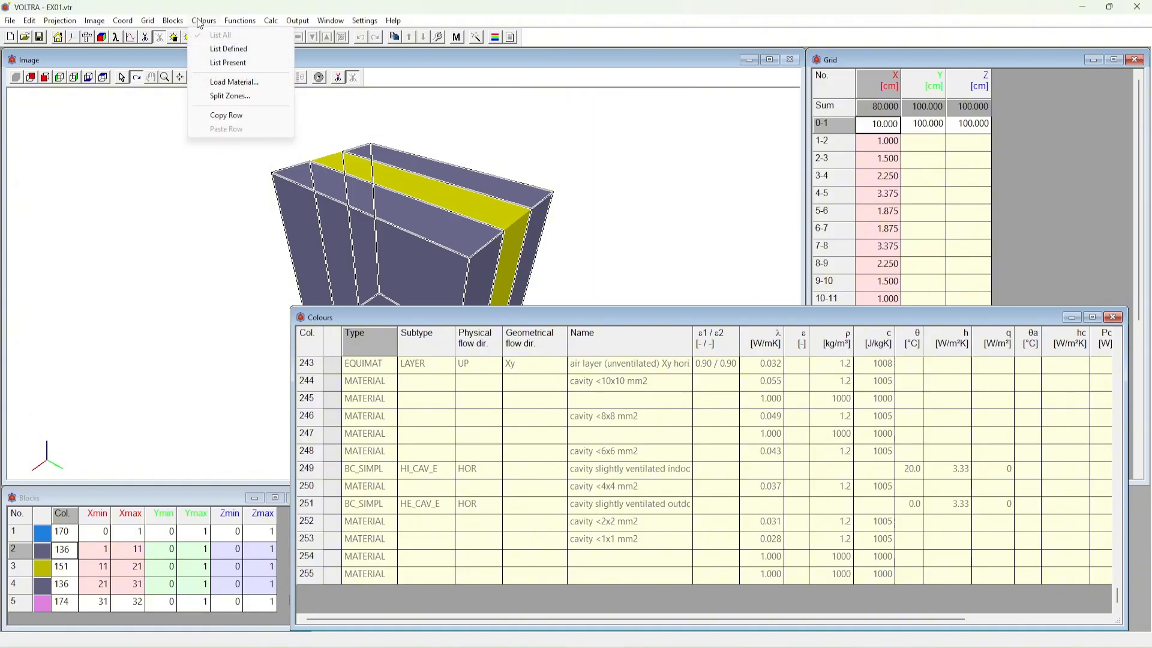
pyautogui.click(218, 51)
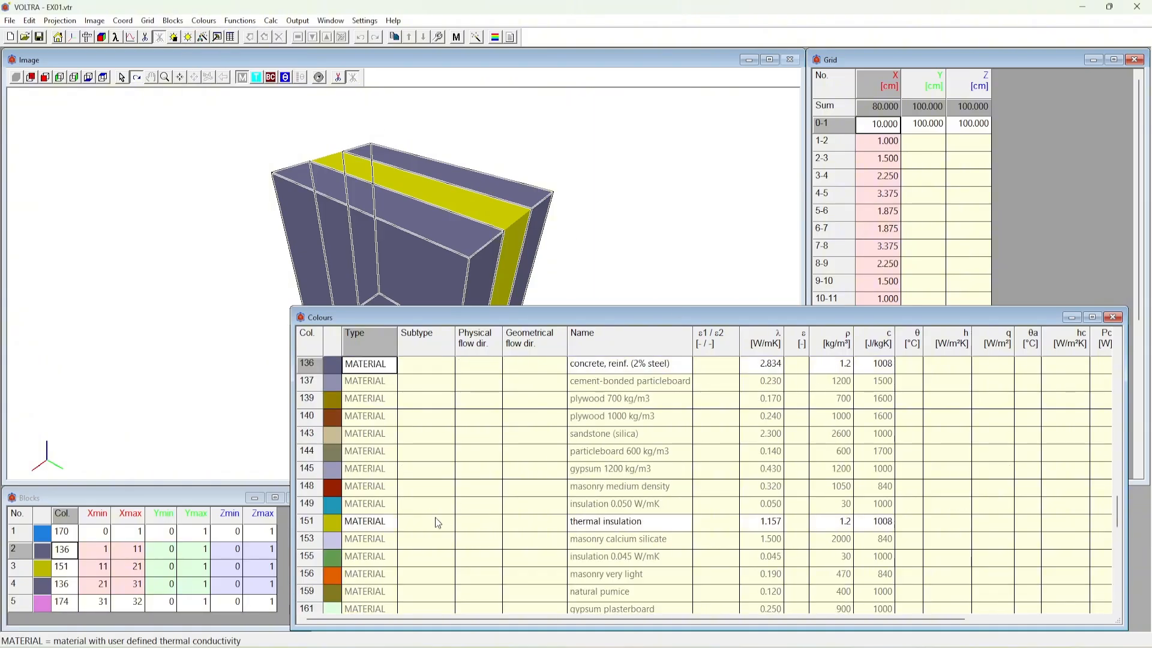
pyautogui.click(377, 527)
pyautogui.scroll(1, 399, 483)
pyautogui.click(384, 400)
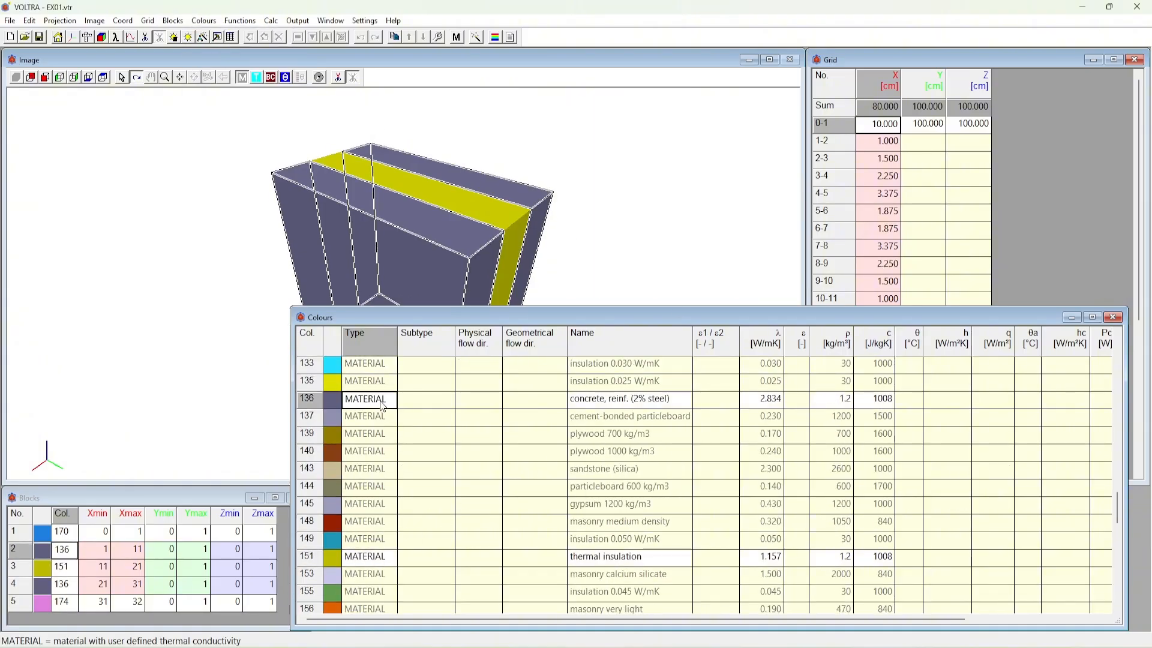
pyautogui.scroll(3, 382, 414)
pyautogui.scroll(15, 382, 415)
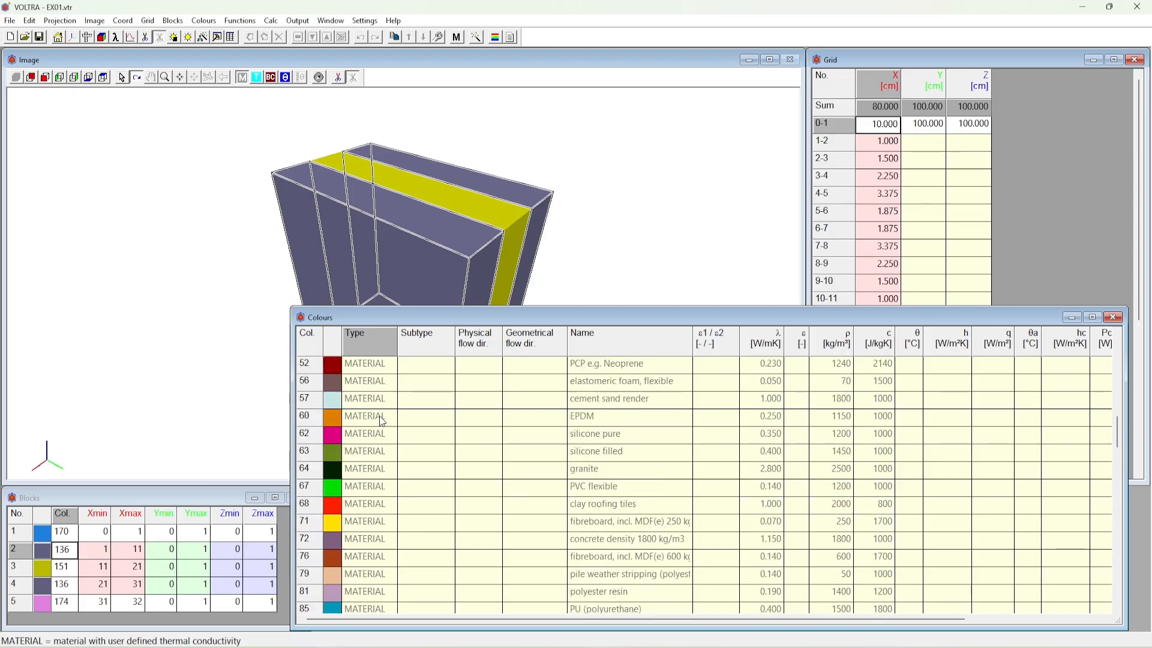
pyautogui.scroll(3, 382, 412)
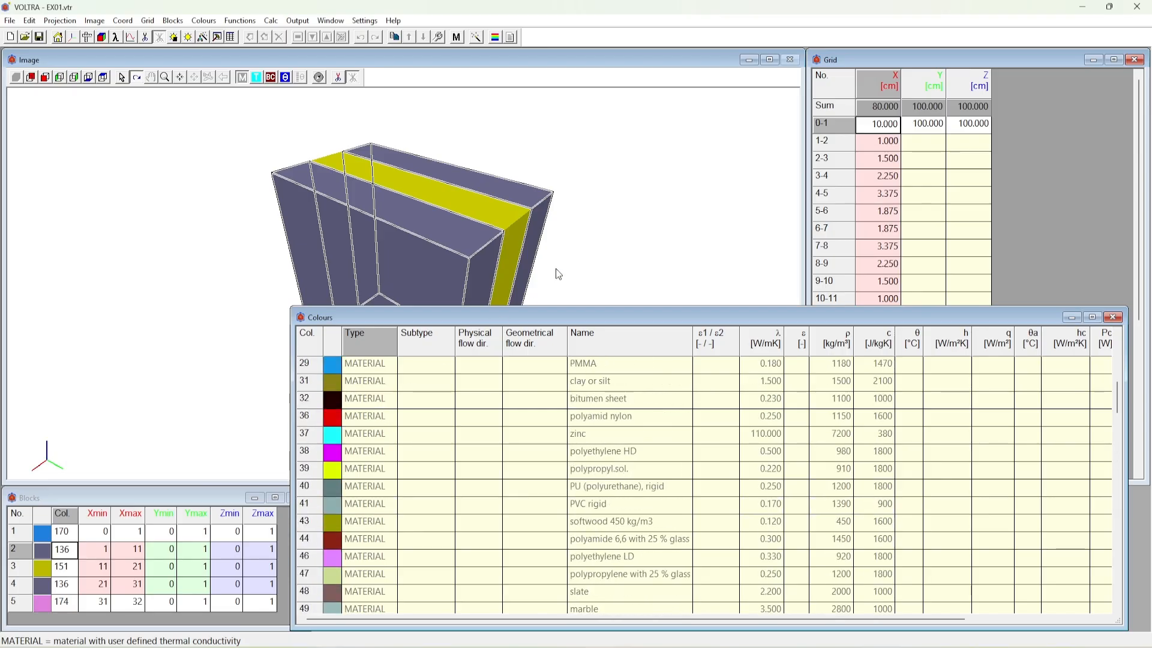